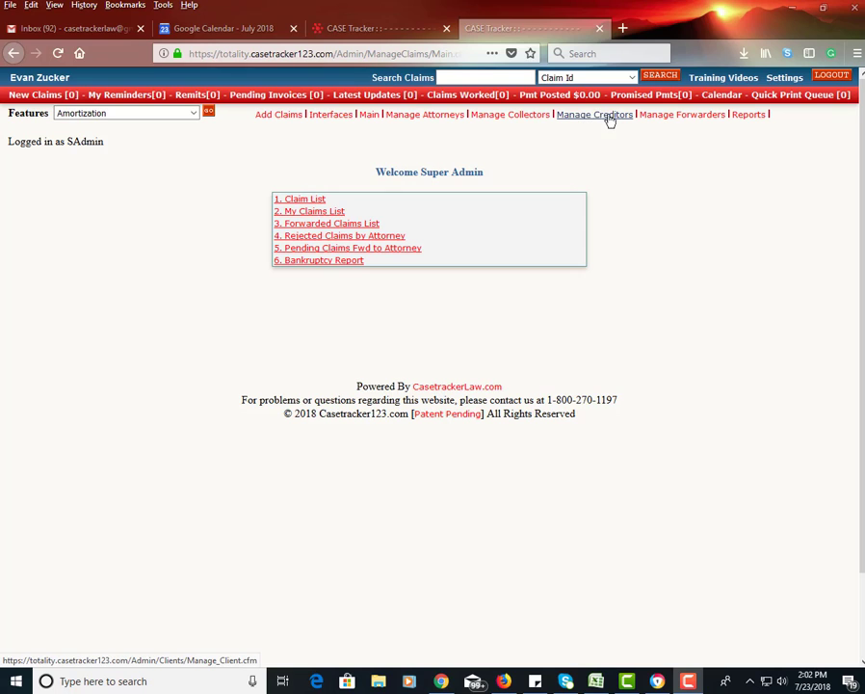
Step: Open a blank Add Creditor Information form from the Manage Creditors page
{"action": "left_click", "coordinate": [609, 117]}
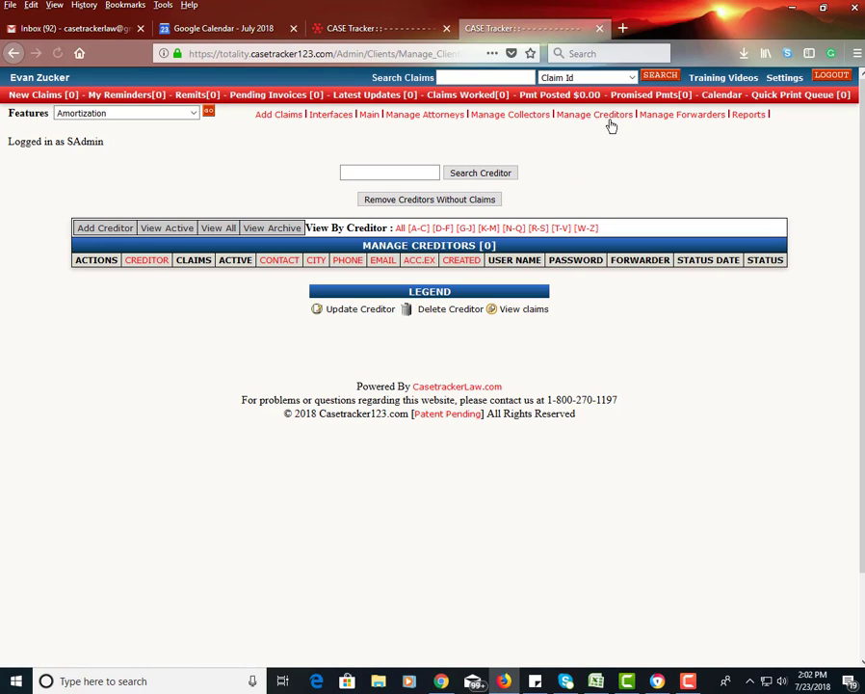
{"action": "left_click", "coordinate": [121, 230]}
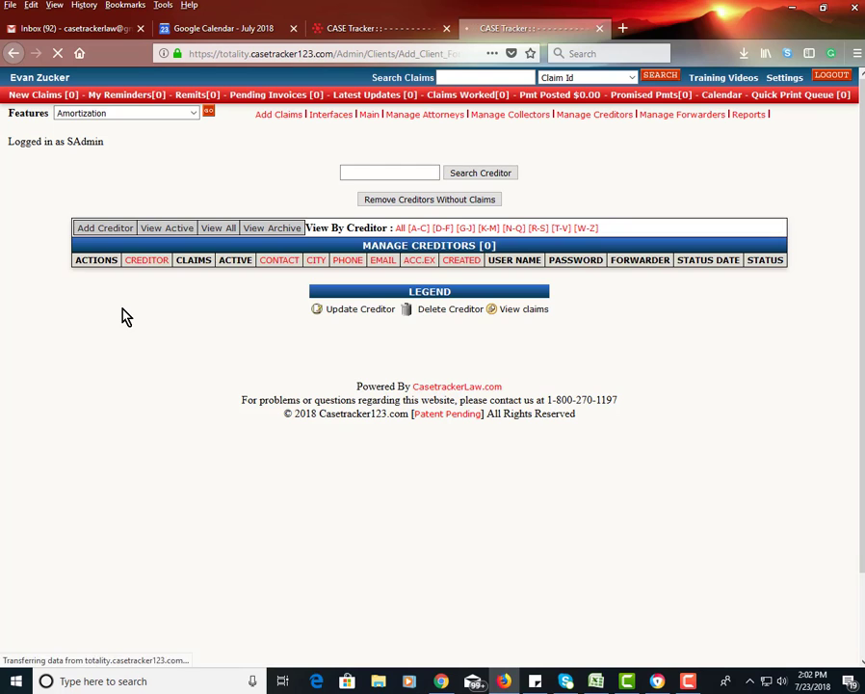
{"action": "scroll", "coordinate": [127, 343], "scroll_direction": "down", "scroll_amount": 4}
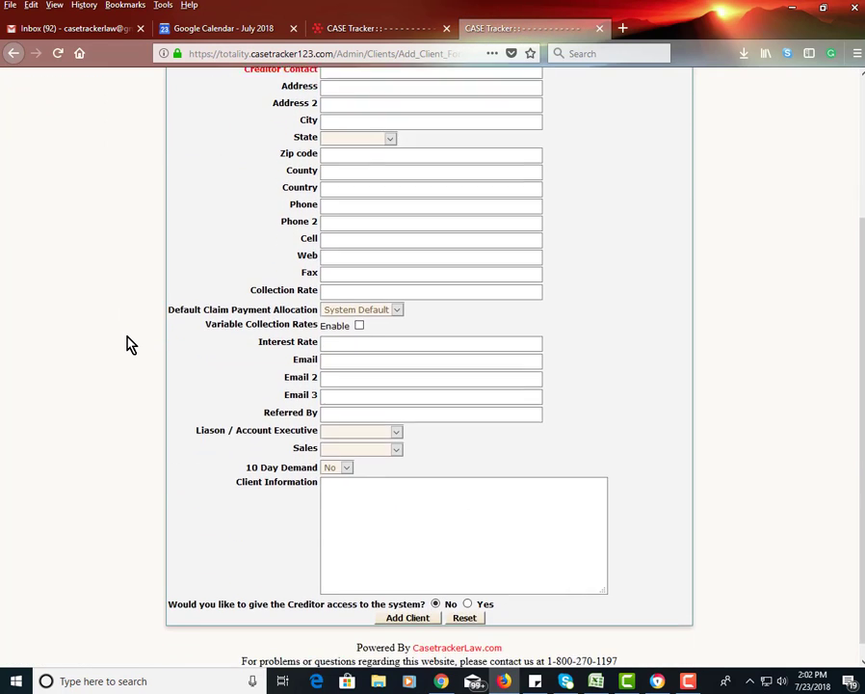
{"action": "scroll", "coordinate": [130, 344], "scroll_direction": "up", "scroll_amount": 4}
Step: Enter creditor name ABC Co. and choose the payment plans and settlements preference
{"action": "left_click", "coordinate": [377, 184]}
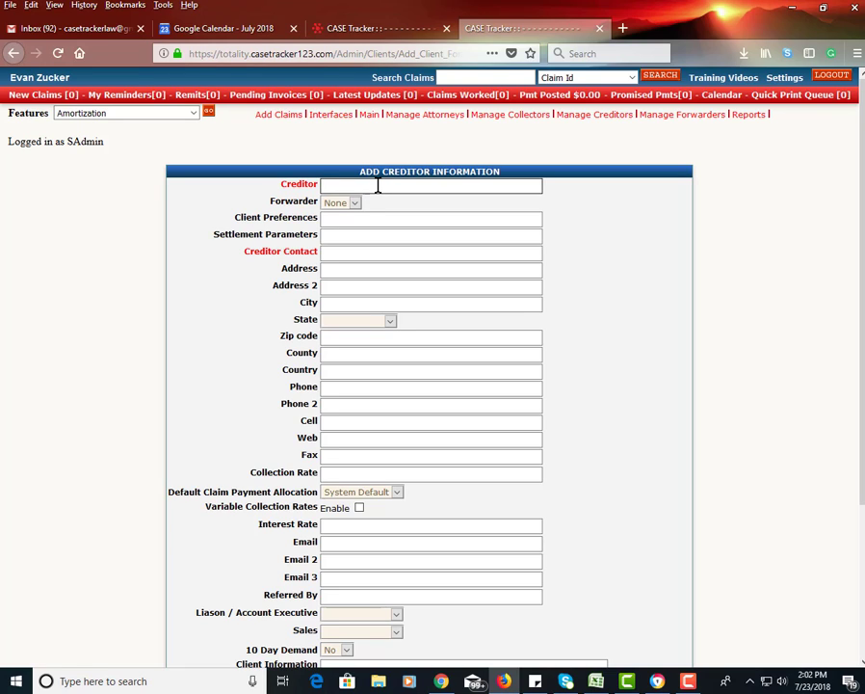
{"action": "type", "text": "ABC Co.,"}
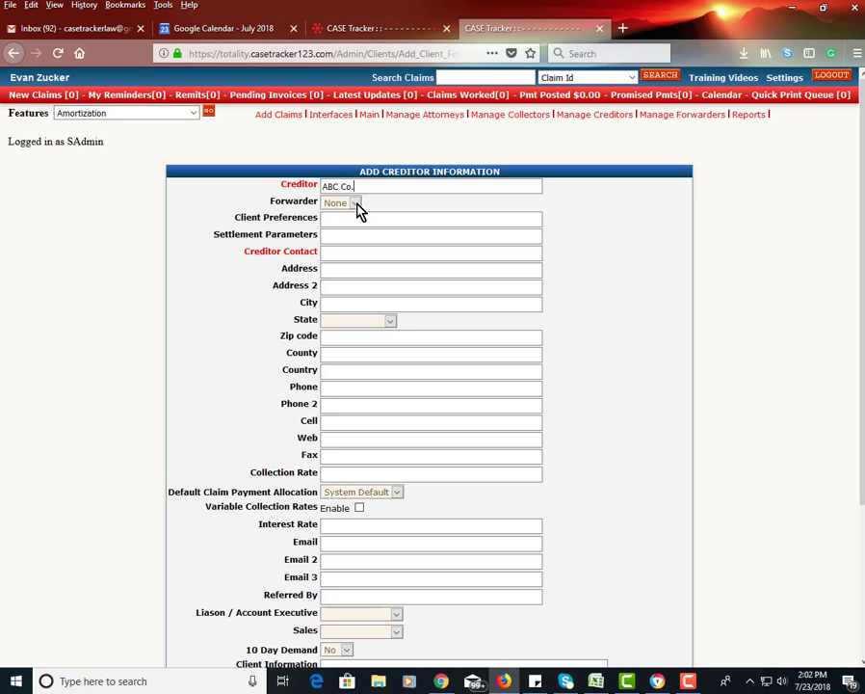
{"action": "left_click", "coordinate": [357, 217]}
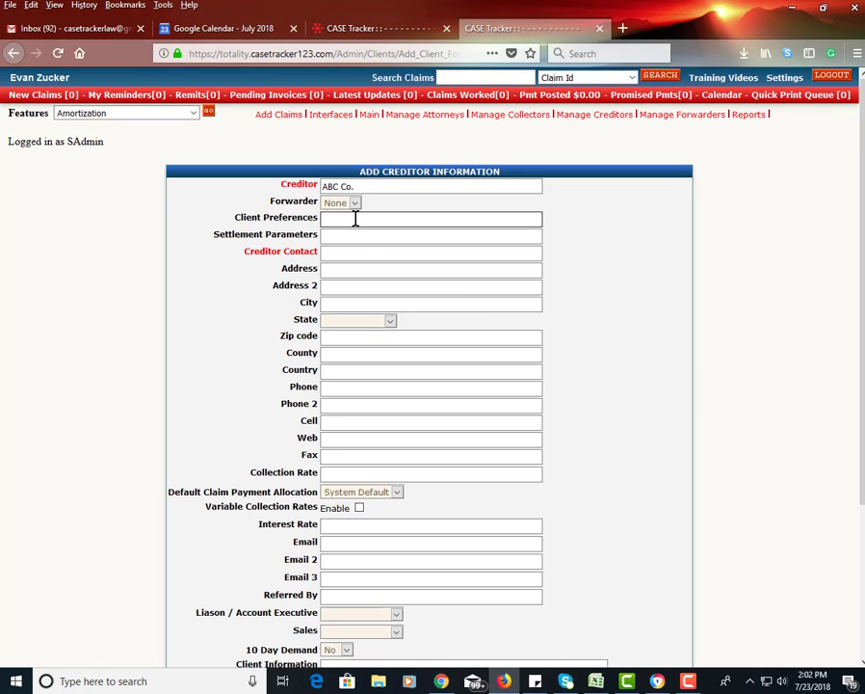
{"action": "type", "text": "Will"}
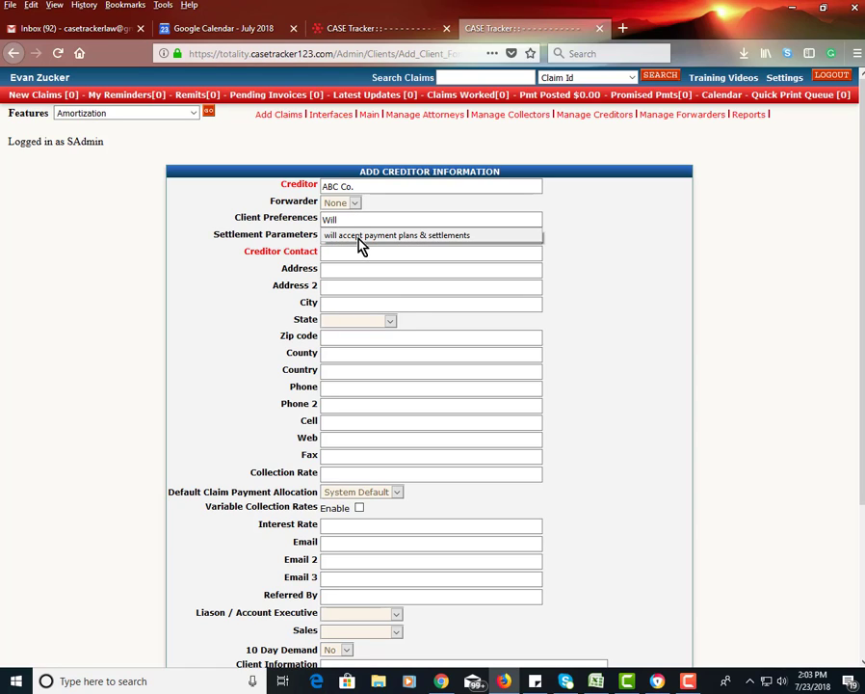
{"action": "left_click", "coordinate": [360, 243]}
Step: Set settlement parameters to '85% of Balance' and enter the creditor contact's name
{"action": "left_click", "coordinate": [357, 235]}
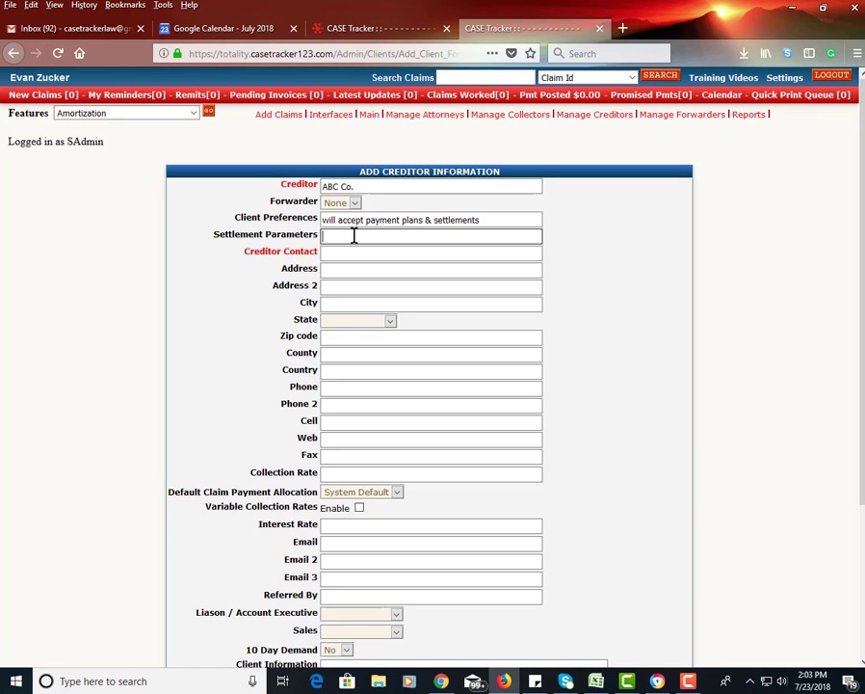
{"action": "type", "text": "85%"}
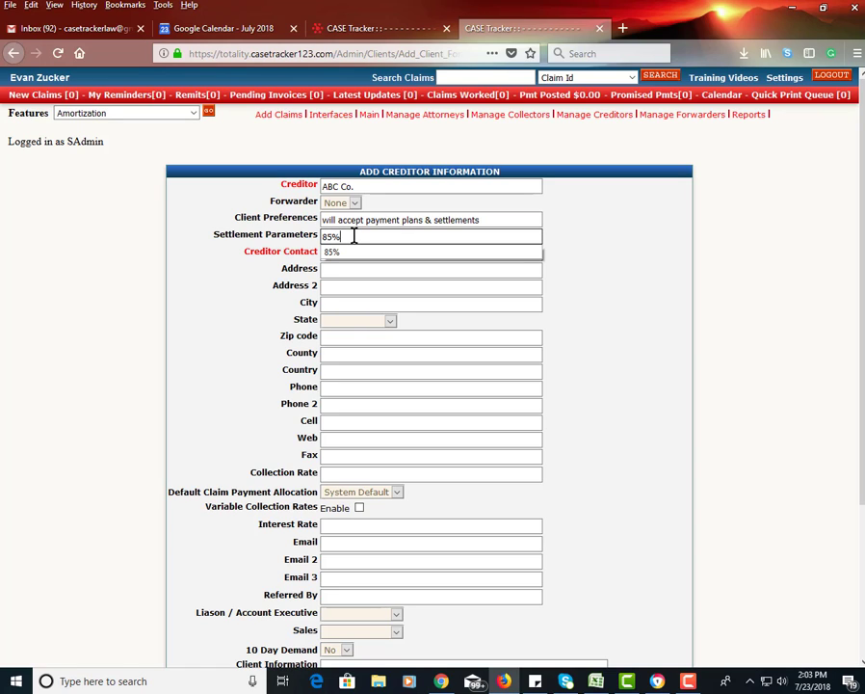
{"action": "type", "text": " of baln"}
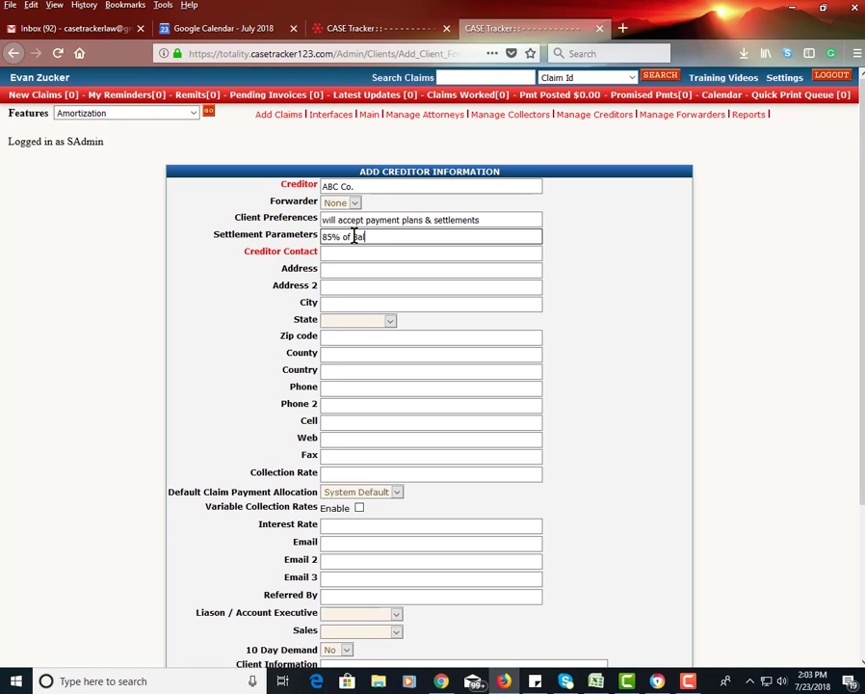
{"action": "type", "text": "ance"}
{"action": "left_click", "coordinate": [352, 252]}
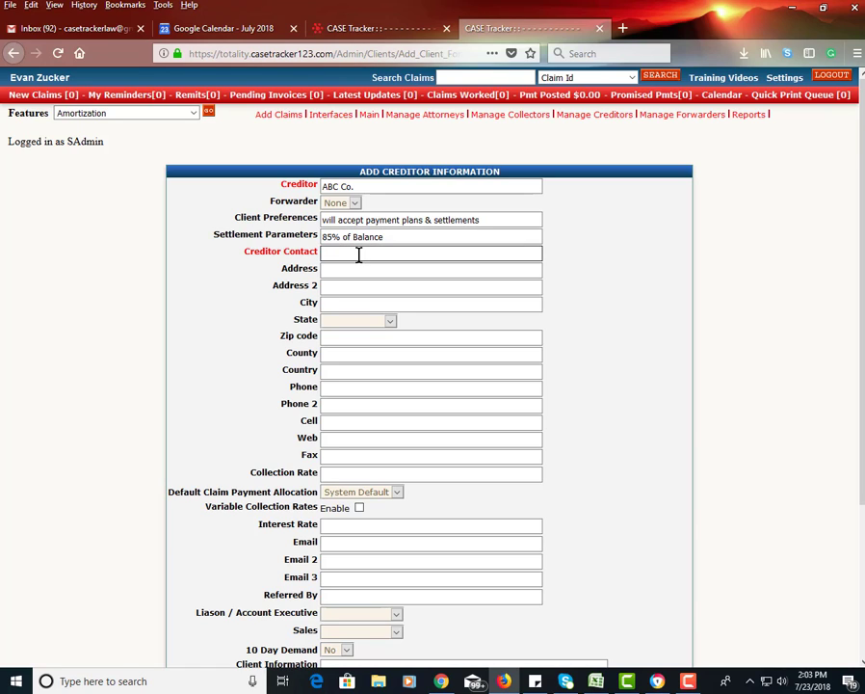
{"action": "type", "text": "MR"}
{"action": "key", "text": "BackSpace"}
{"action": "type", "text": "r. "}
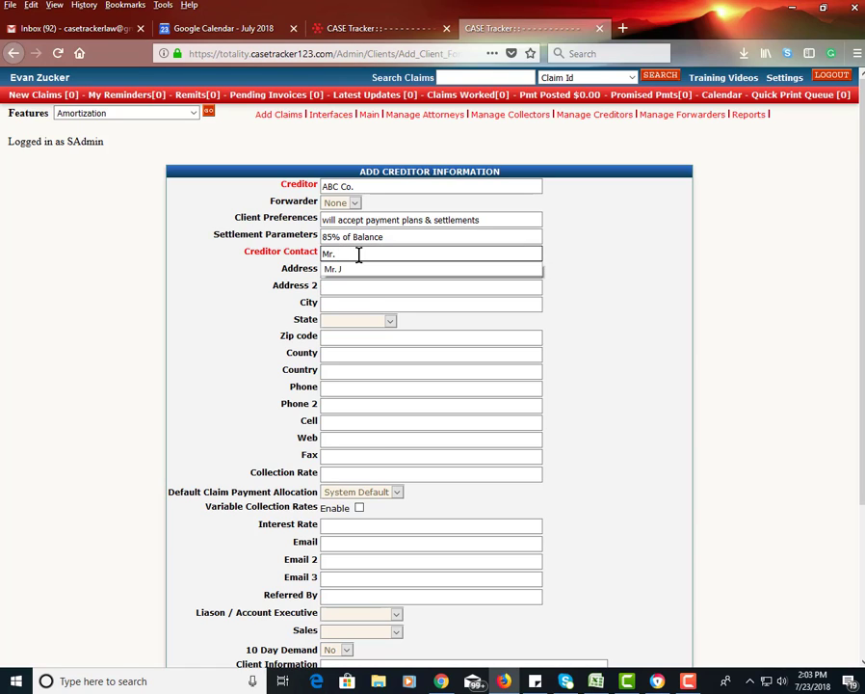
{"action": "type", "text": "Smit"}
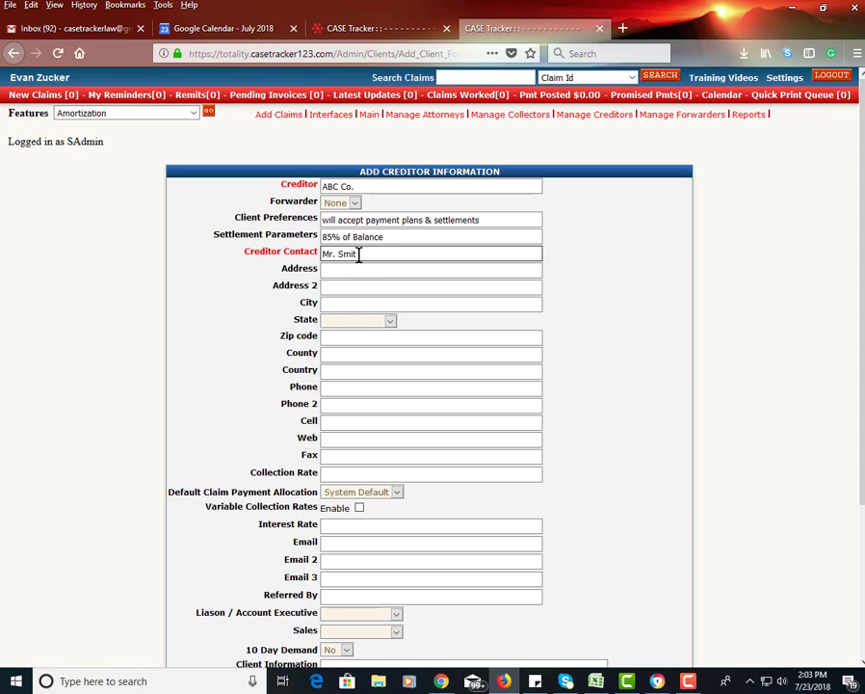
{"action": "type", "text": "h"}
{"action": "left_click", "coordinate": [349, 269]}
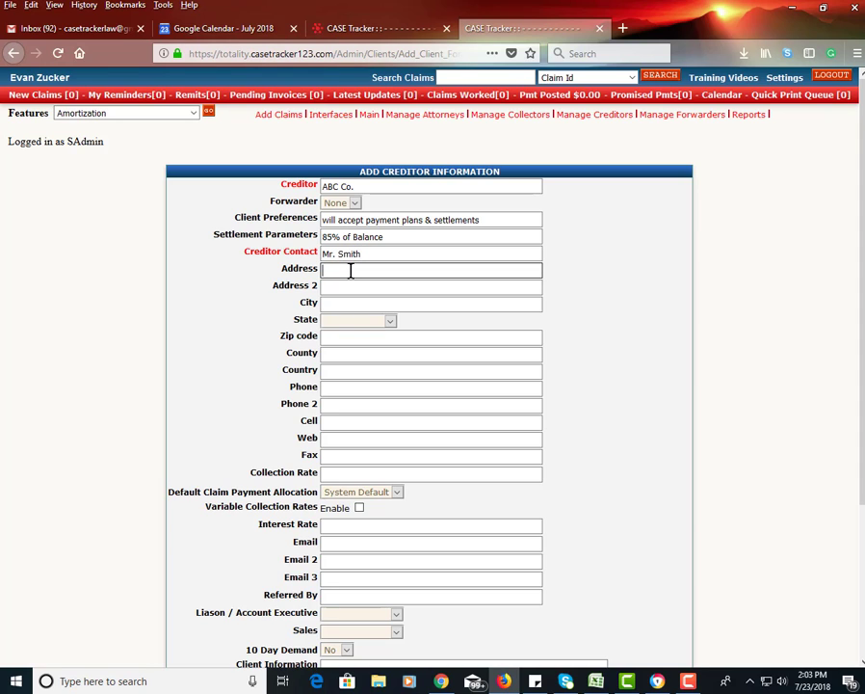
Step: Fill in the creditor's street address and city, and set the state to FL
{"action": "type", "text": "123"}
{"action": "left_click", "coordinate": [337, 304]}
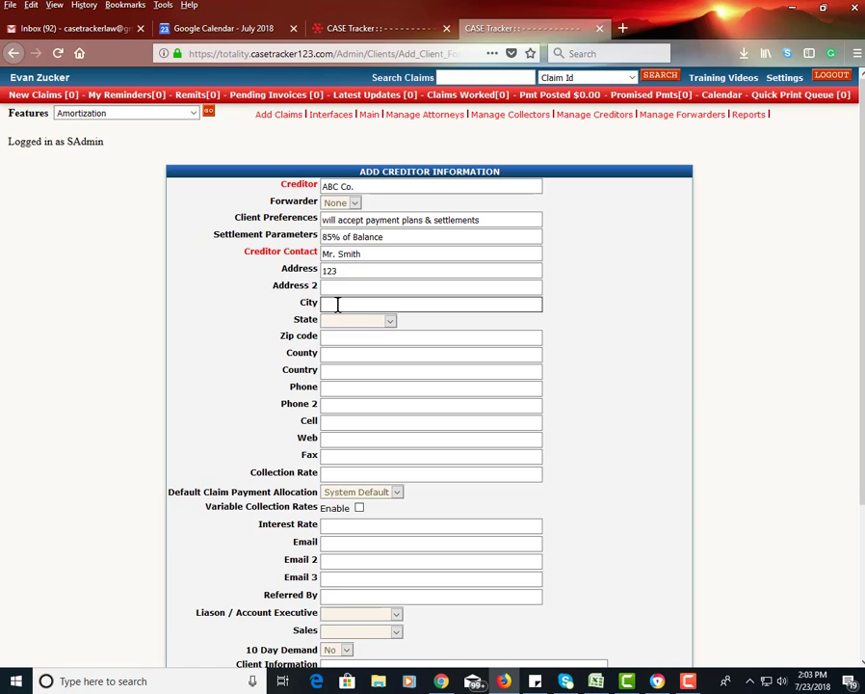
{"action": "type", "text": "Any"}
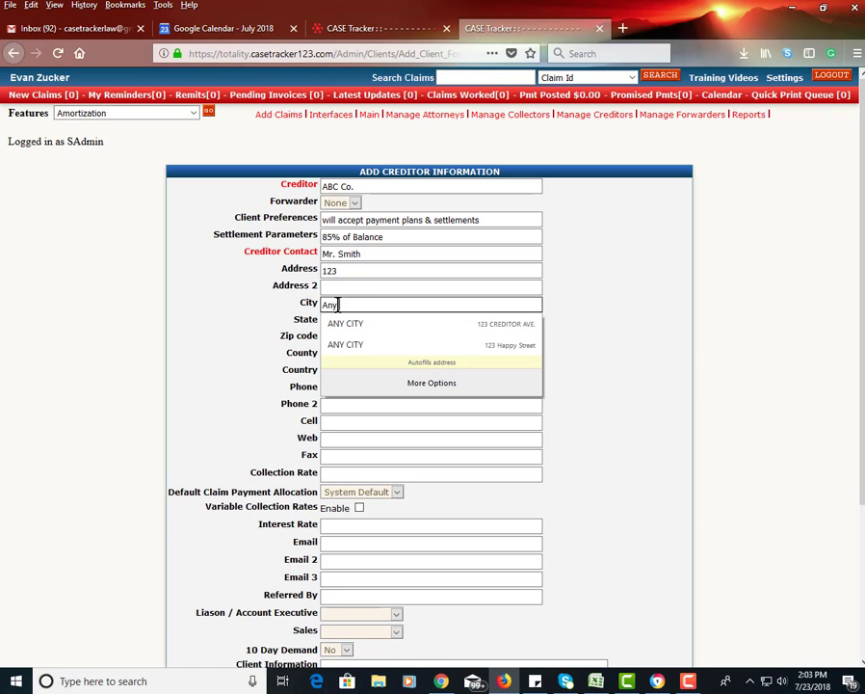
{"action": "type", "text": " City"}
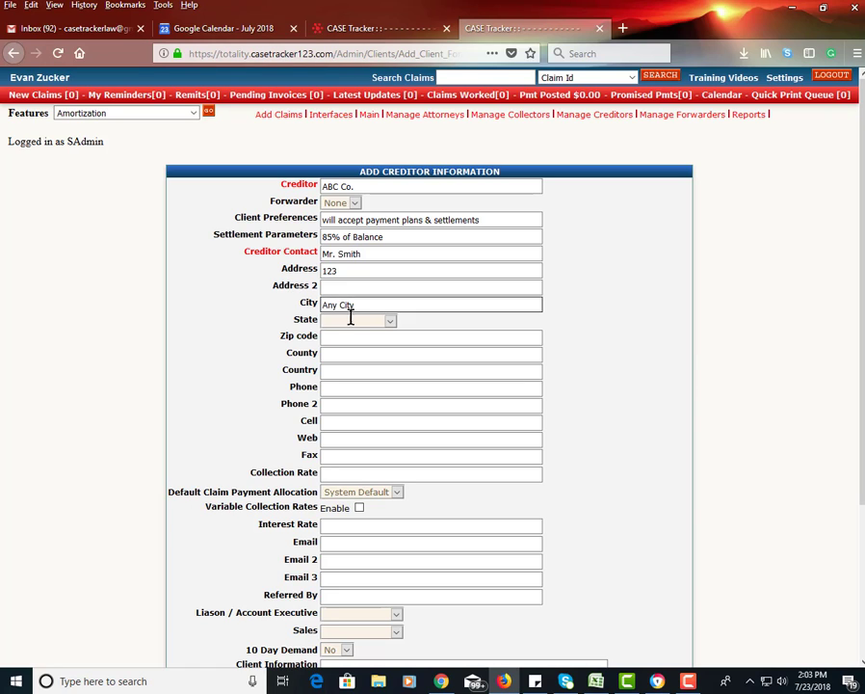
{"action": "left_click", "coordinate": [351, 324]}
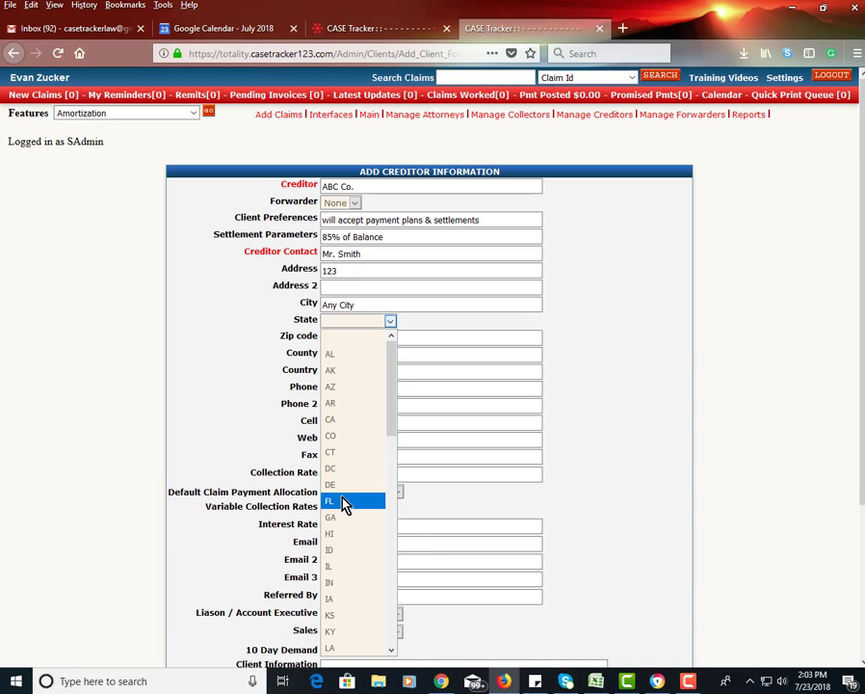
{"action": "left_click", "coordinate": [378, 501]}
Step: Enter the creditor's zip code and phone number
{"action": "left_click", "coordinate": [333, 337]}
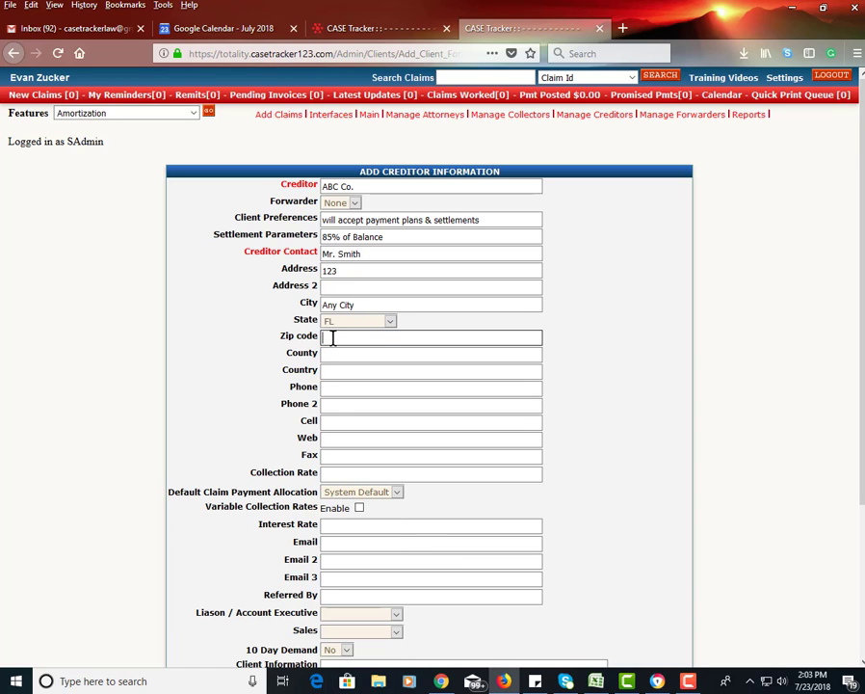
{"action": "type", "text": "55554"}
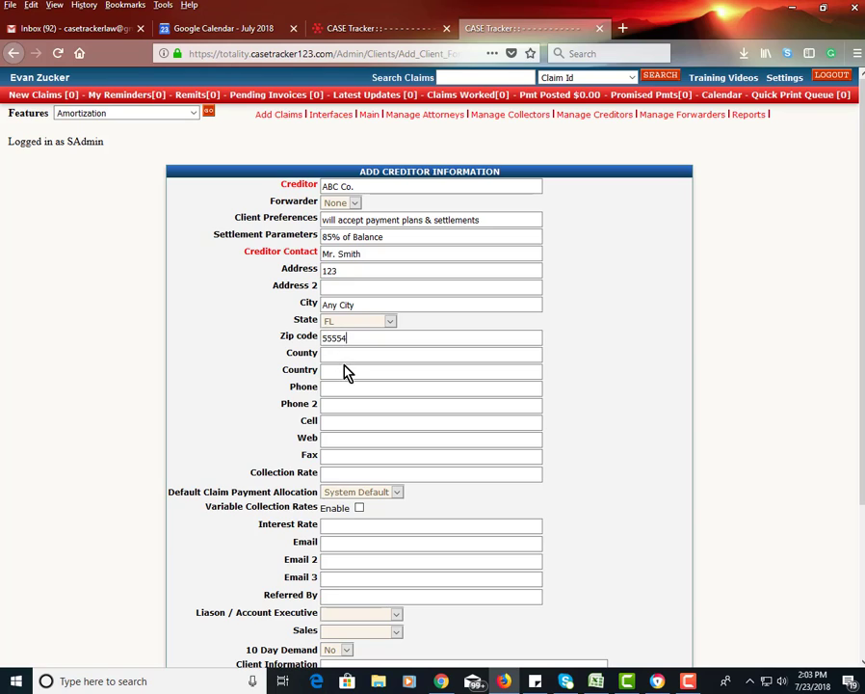
{"action": "left_click", "coordinate": [342, 371]}
{"action": "left_click", "coordinate": [342, 389]}
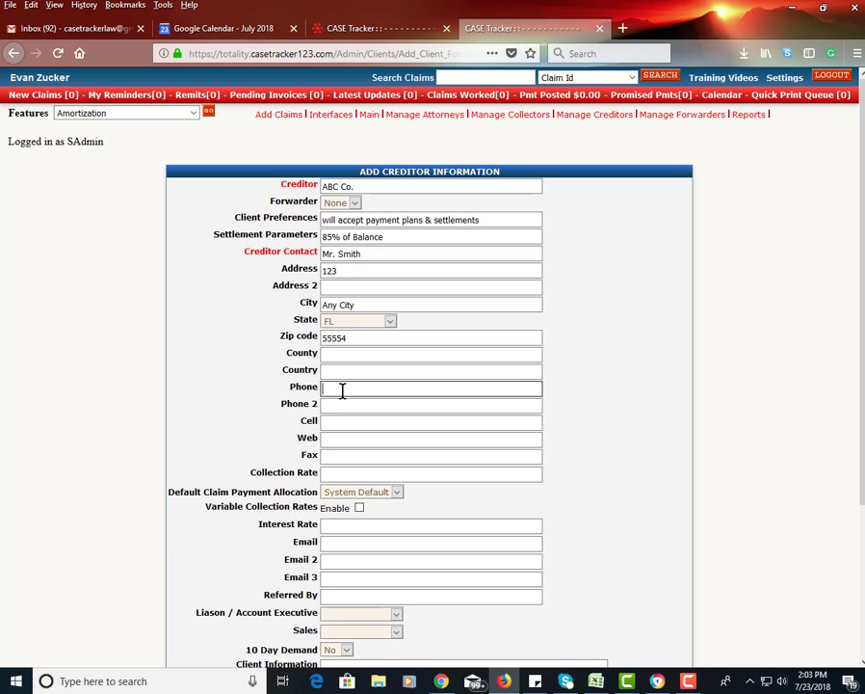
{"action": "type", "text": "999-555-4541"}
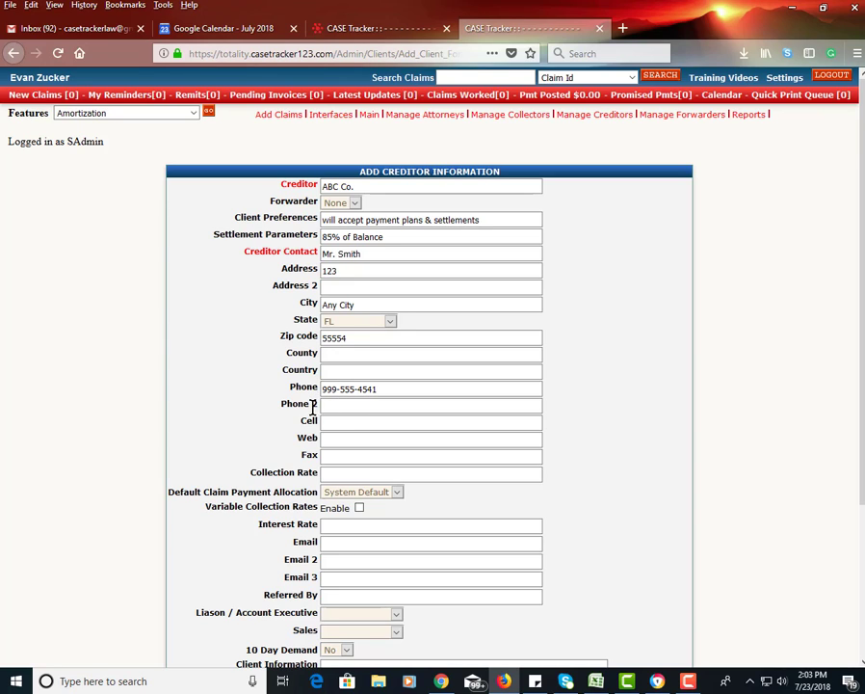
{"action": "left_click", "coordinate": [324, 424]}
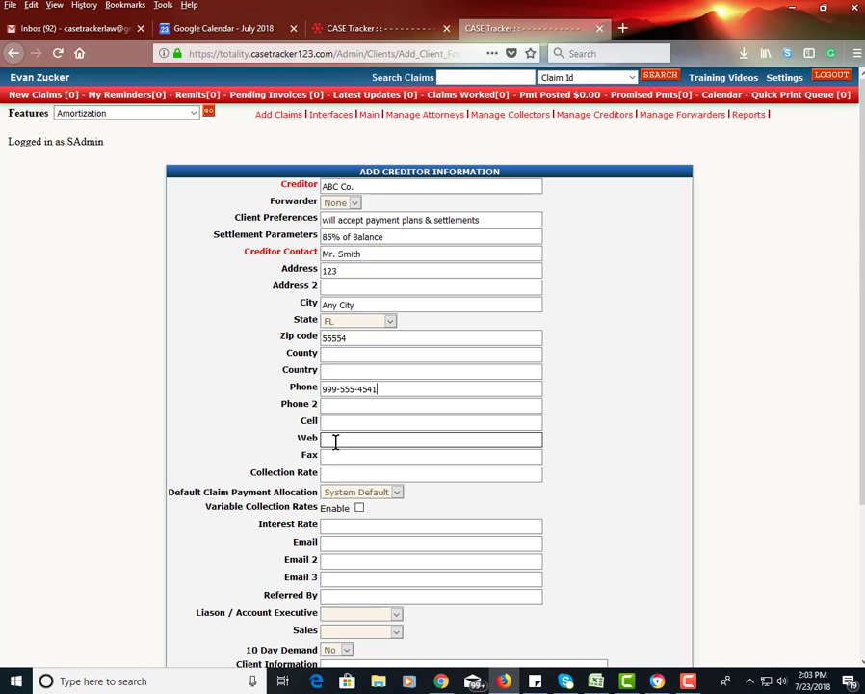
{"action": "left_click", "coordinate": [328, 472]}
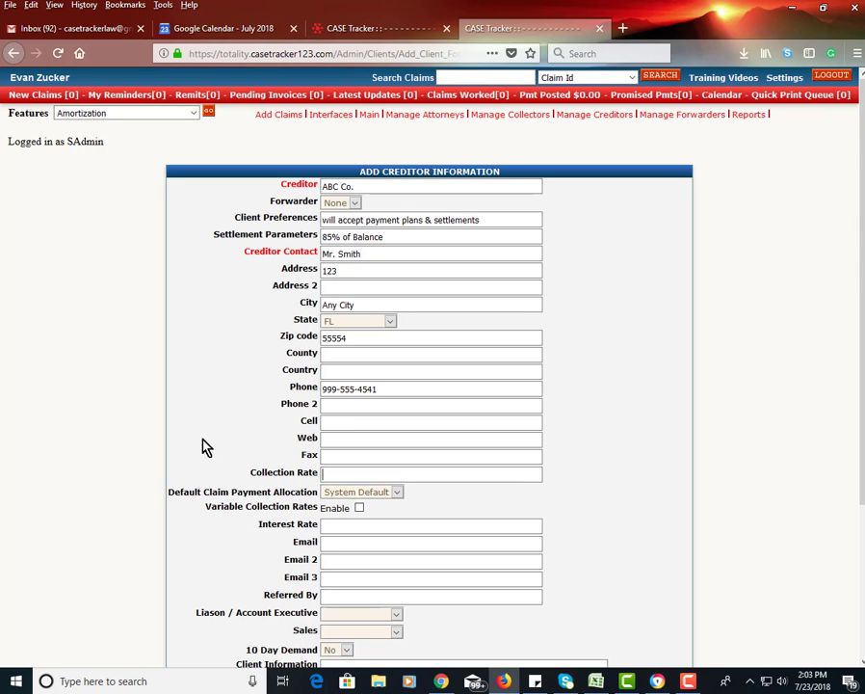
Step: Enter 15 as the collection rate and dismiss its suggestion list
{"action": "scroll", "coordinate": [203, 443], "scroll_direction": "down", "scroll_amount": 3}
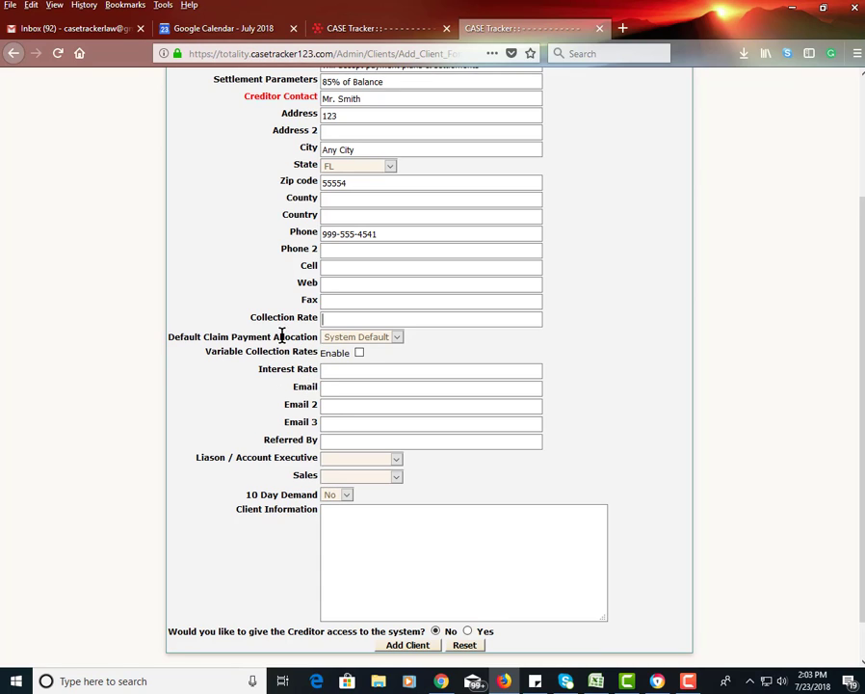
{"action": "left_click_drag", "start_coordinate": [247, 316], "coordinate": [284, 419]}
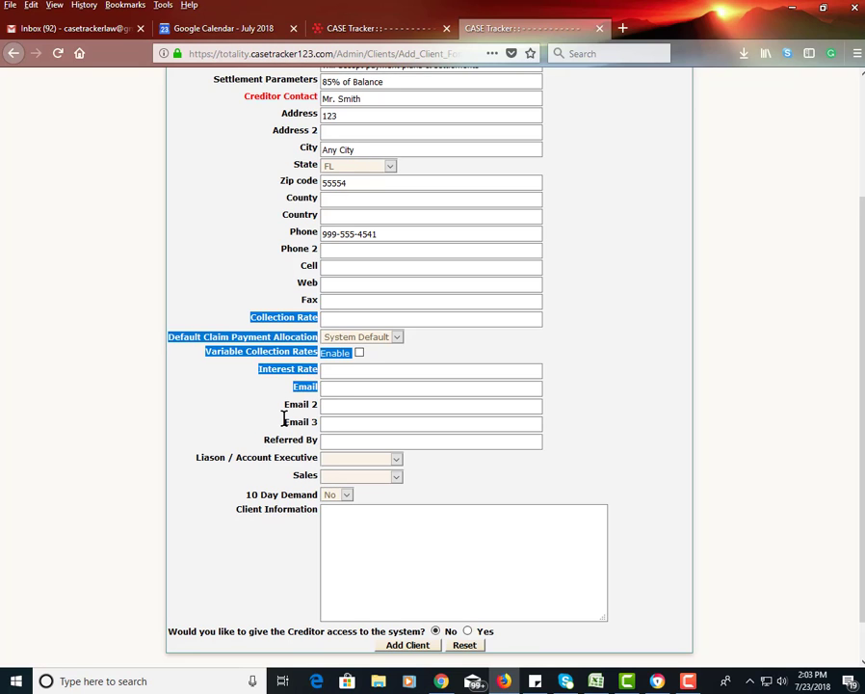
{"action": "left_click", "coordinate": [341, 387]}
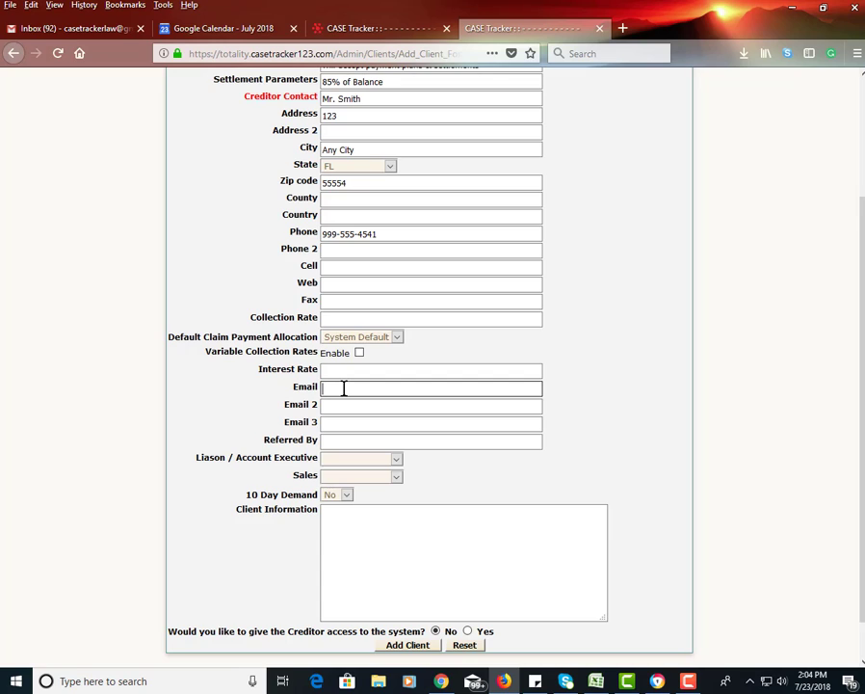
{"action": "left_click", "coordinate": [332, 318]}
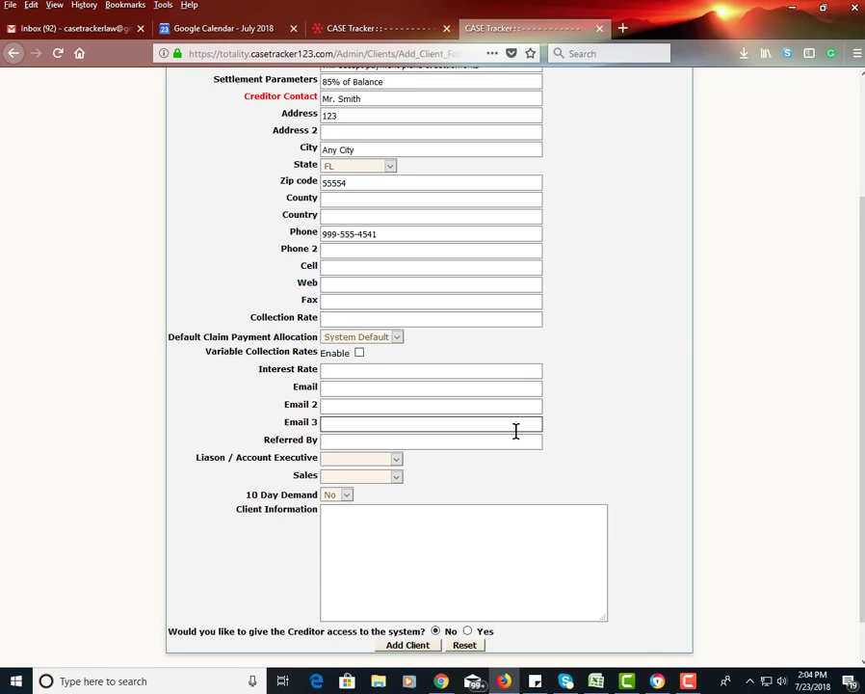
{"action": "type", "text": "15"}
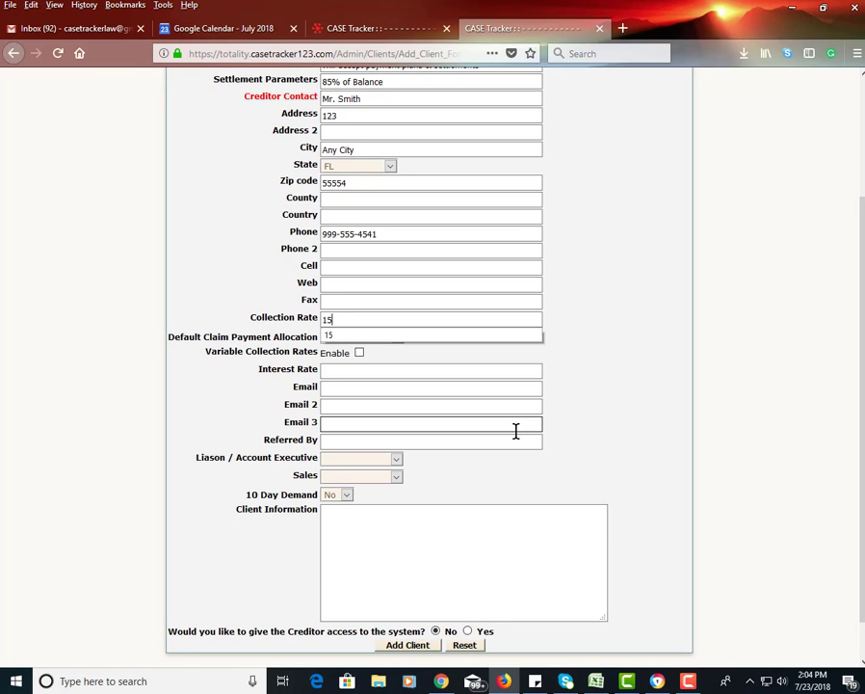
{"action": "left_click", "coordinate": [598, 378]}
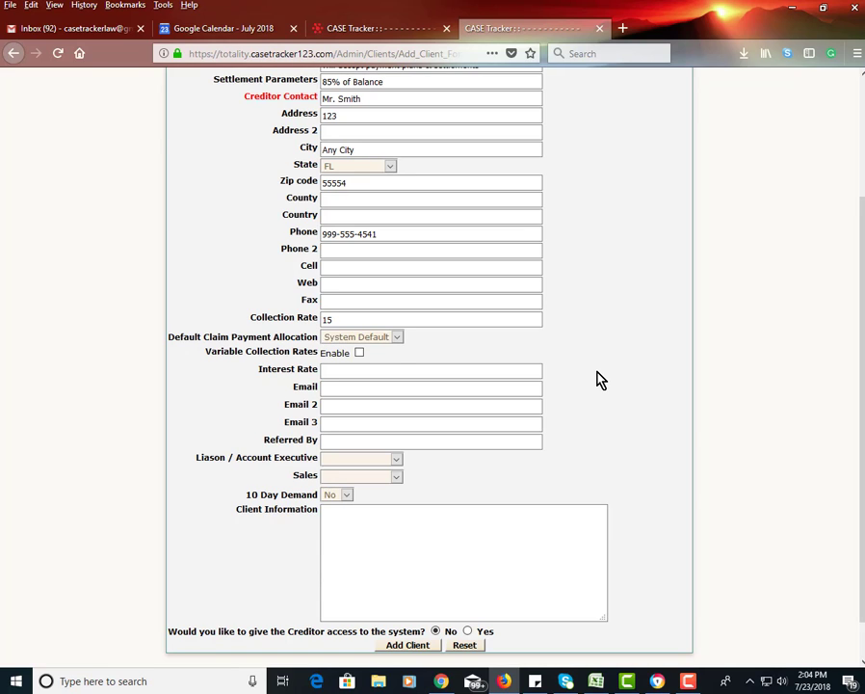
Step: Replace the collection rate with 20, leaving Variable Collection Rates disabled
{"action": "left_click", "coordinate": [359, 353]}
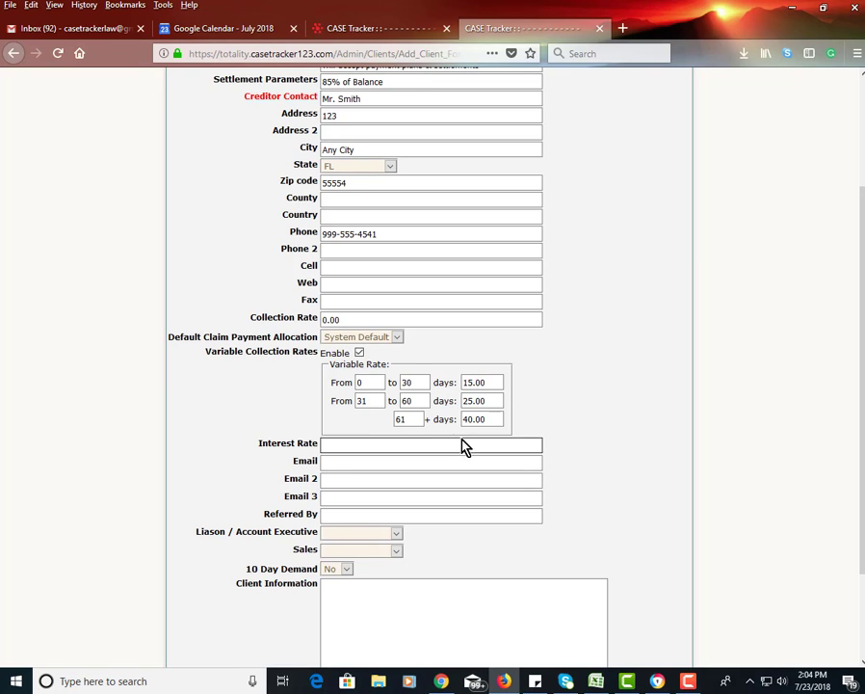
{"action": "left_click", "coordinate": [358, 352]}
{"action": "left_click_drag", "start_coordinate": [342, 318], "coordinate": [309, 303]}
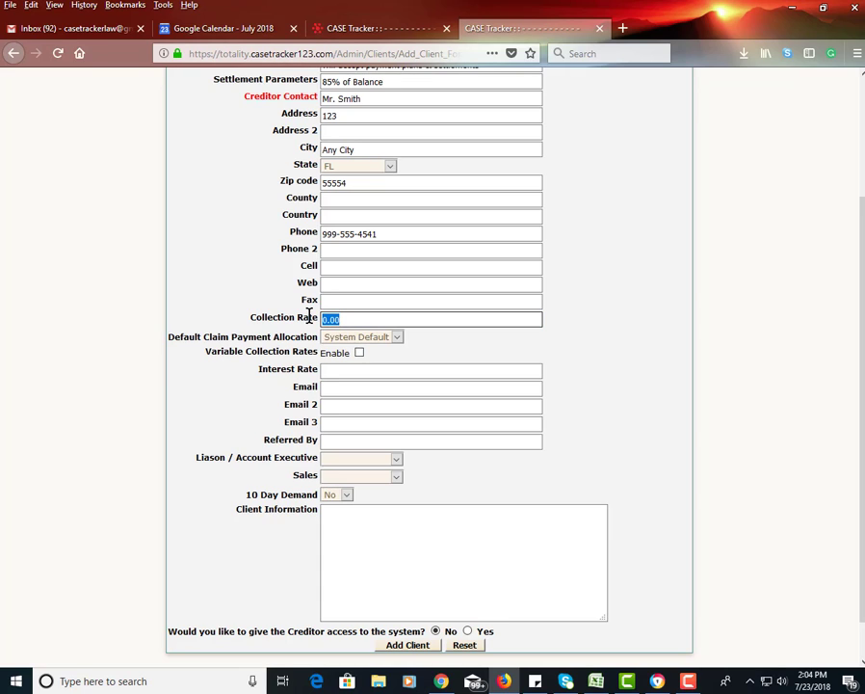
{"action": "type", "text": "20"}
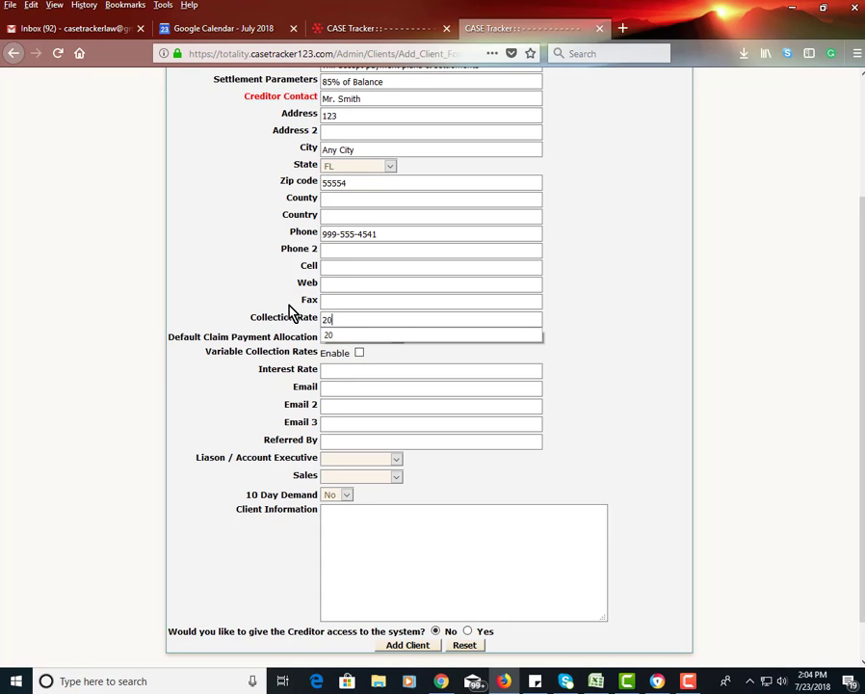
{"action": "left_click", "coordinate": [289, 310]}
{"action": "left_click", "coordinate": [345, 370]}
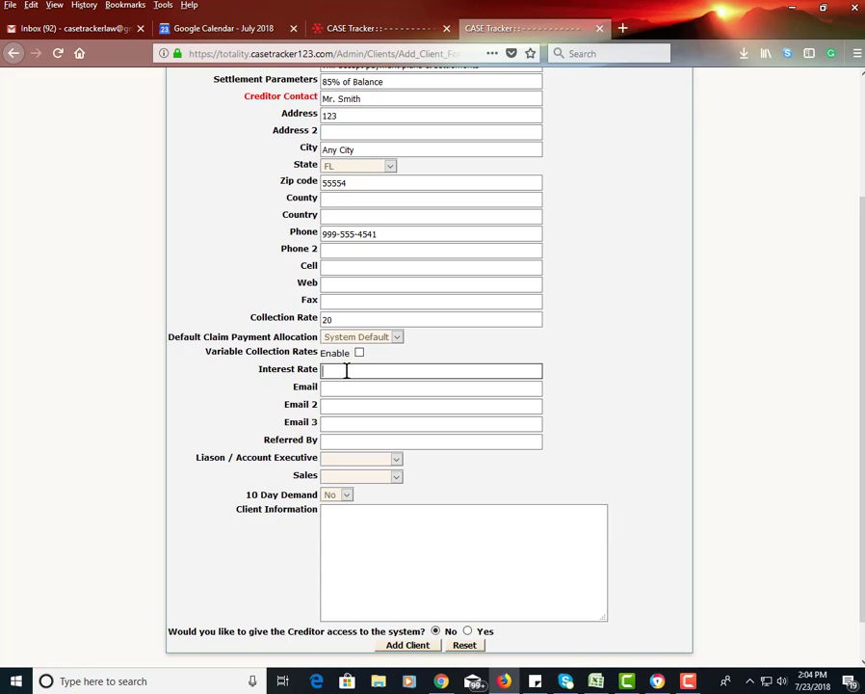
Step: Enter interest rate 10, fill the e-mail from autofill, and grant the creditor system access
{"action": "type", "text": "10"}
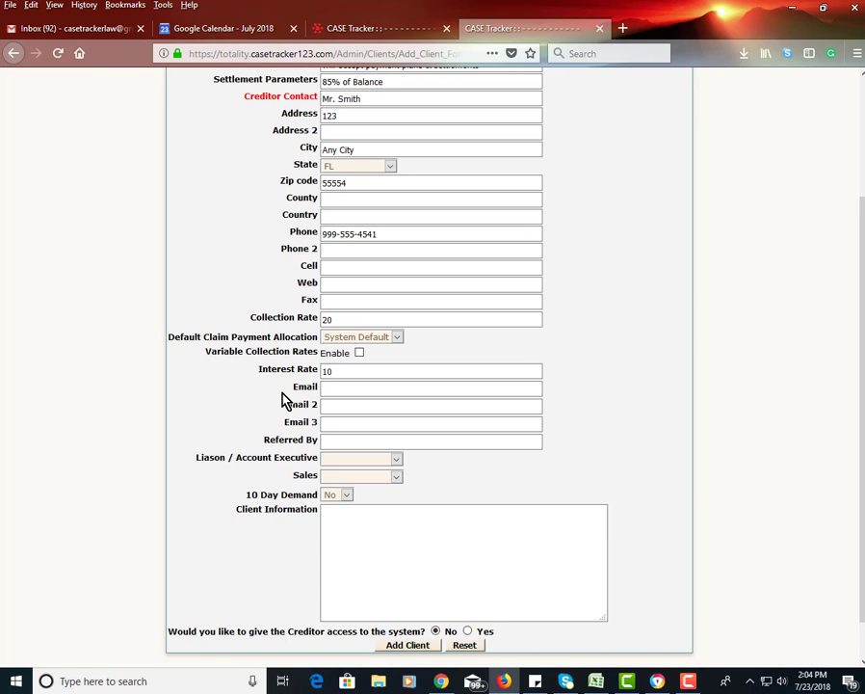
{"action": "left_click", "coordinate": [353, 386]}
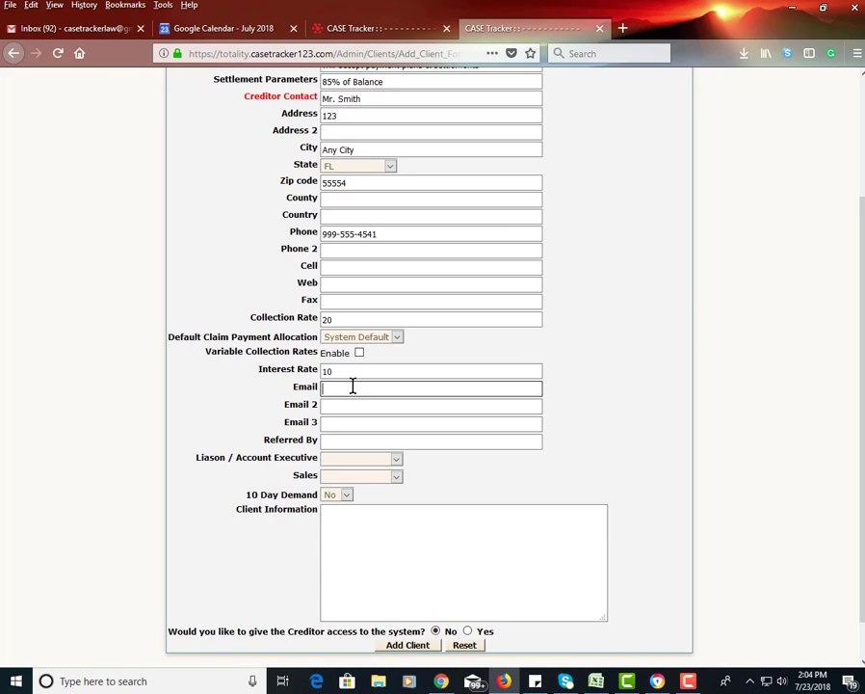
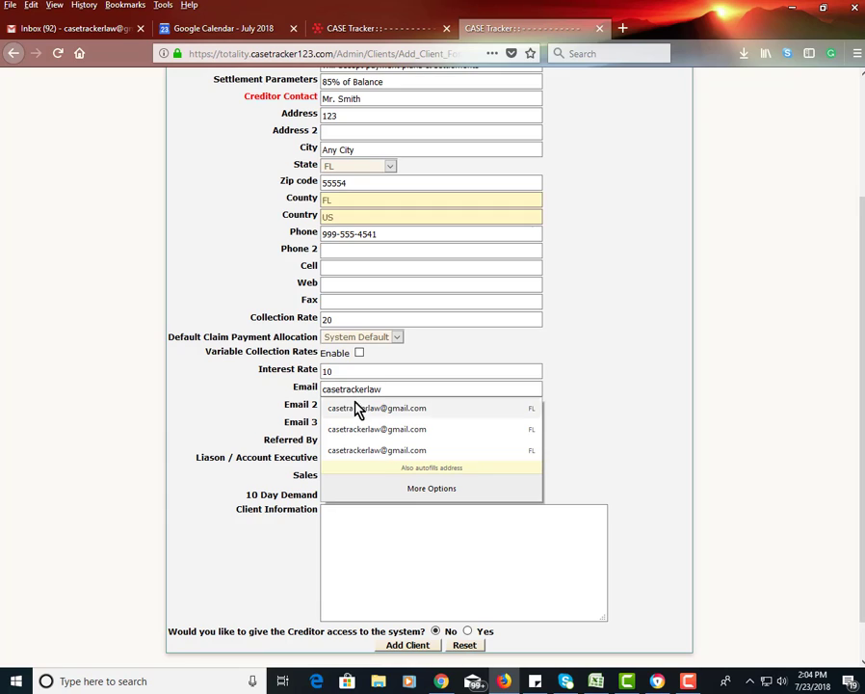
{"action": "left_click", "coordinate": [354, 408]}
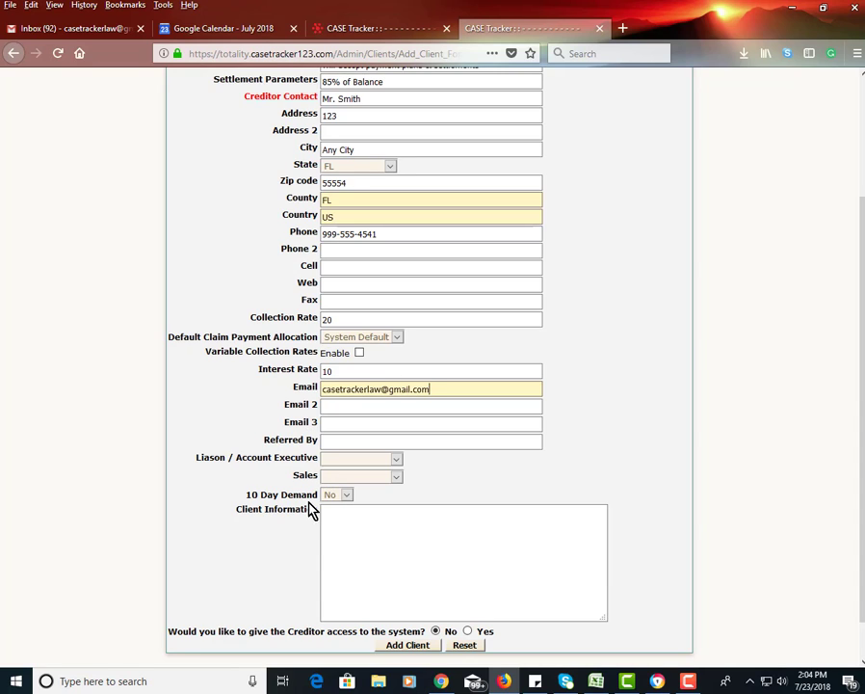
{"action": "scroll", "coordinate": [327, 588], "scroll_direction": "down", "scroll_amount": 2}
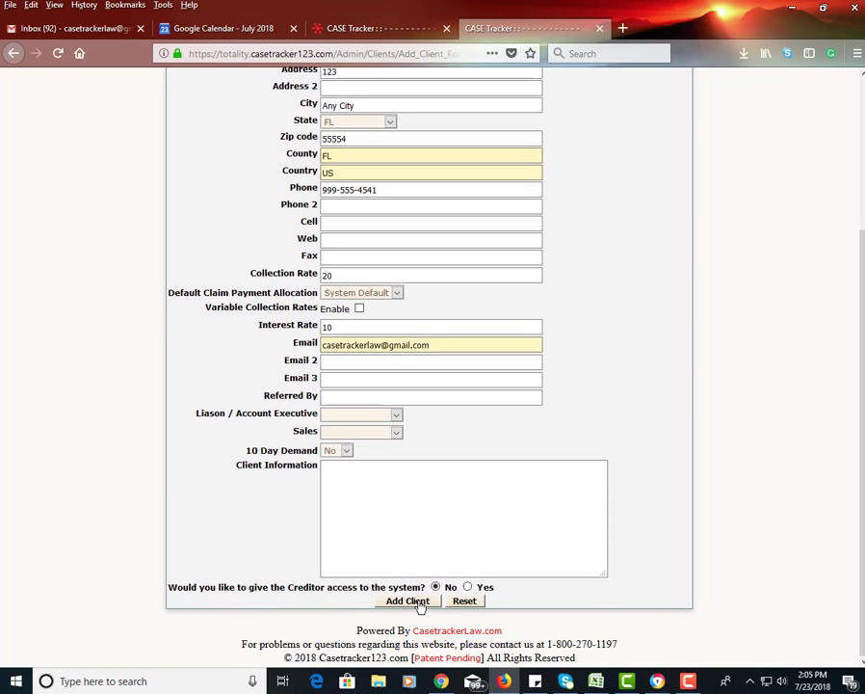
{"action": "left_click", "coordinate": [468, 588]}
Step: Submit the creditor, assign login username 'testcreditor' with a password, and decline saving the login
{"action": "left_click", "coordinate": [404, 601]}
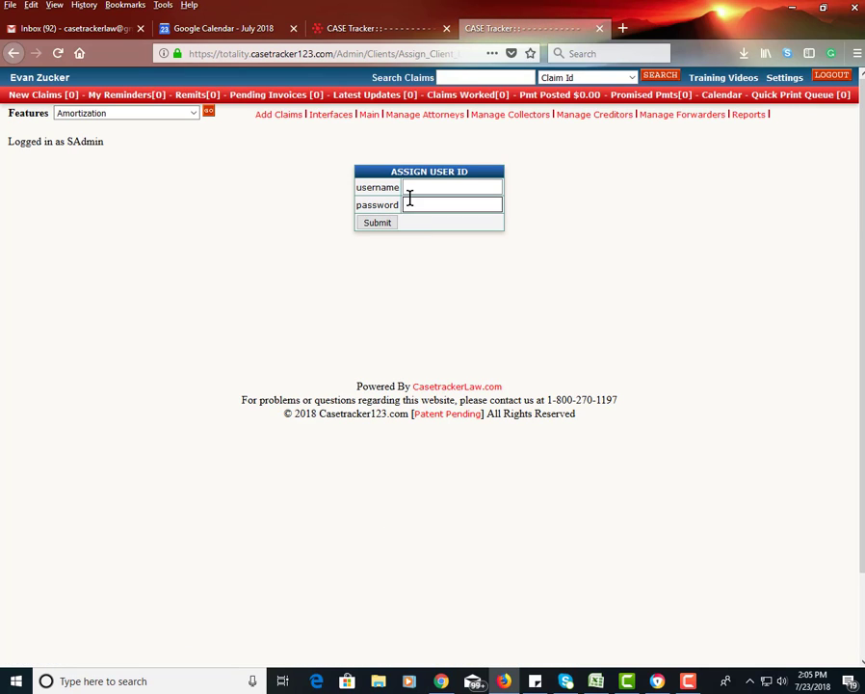
{"action": "left_click", "coordinate": [412, 188]}
{"action": "type", "text": "t"}
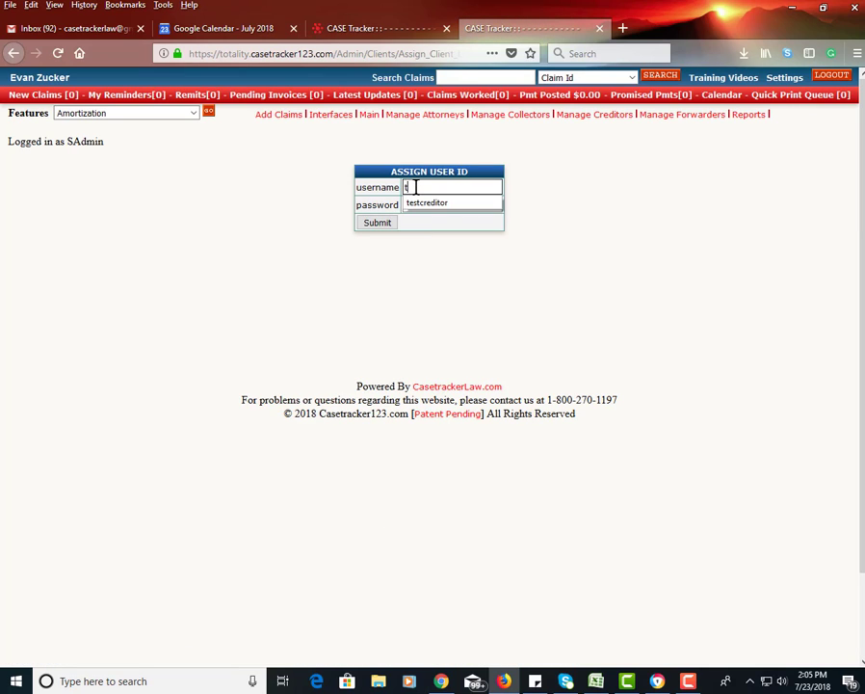
{"action": "type", "text": "estcreditor"}
{"action": "left_click", "coordinate": [412, 203]}
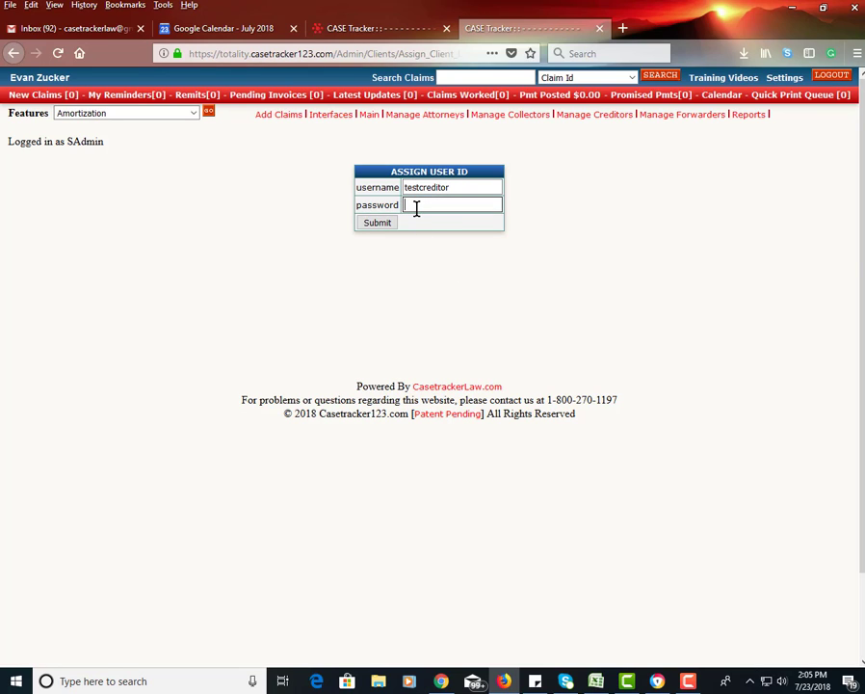
{"action": "type", "text": "••••••••"}
{"action": "left_click", "coordinate": [383, 225]}
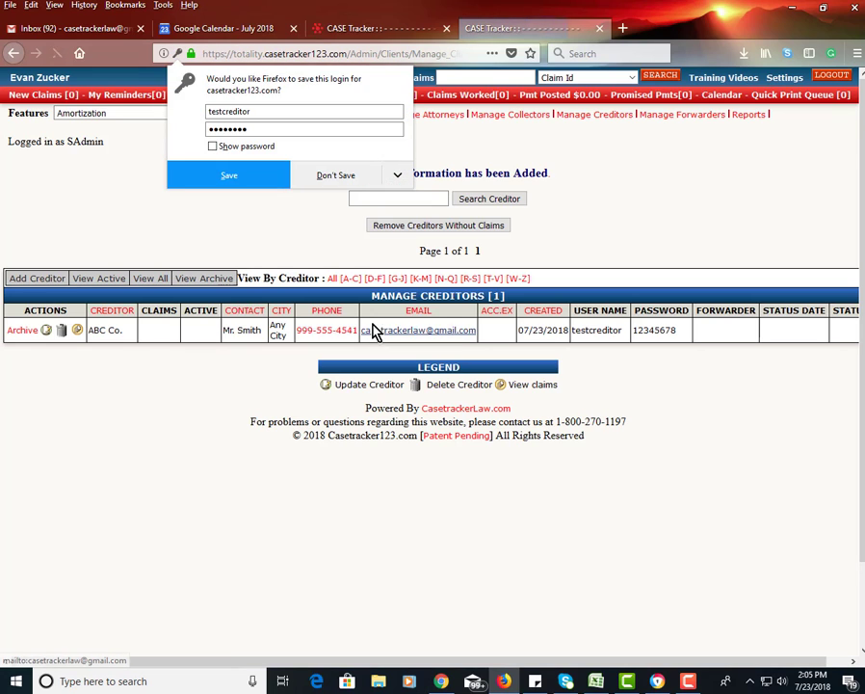
{"action": "left_click", "coordinate": [216, 428]}
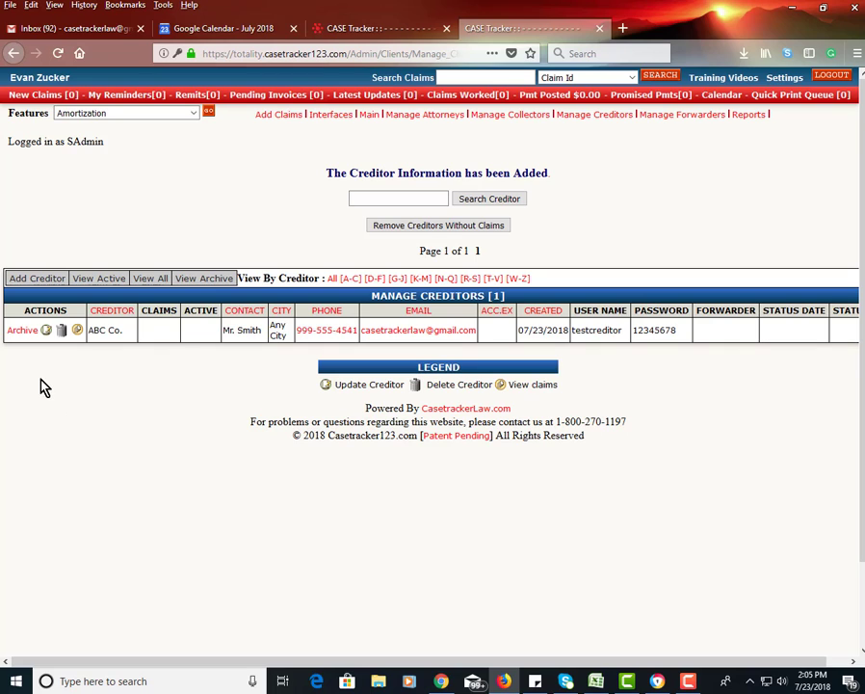
Step: Open ABC Co.'s record and step through Client Status, Client Reminders and Attachments to Claim Tabs
{"action": "left_click", "coordinate": [46, 331]}
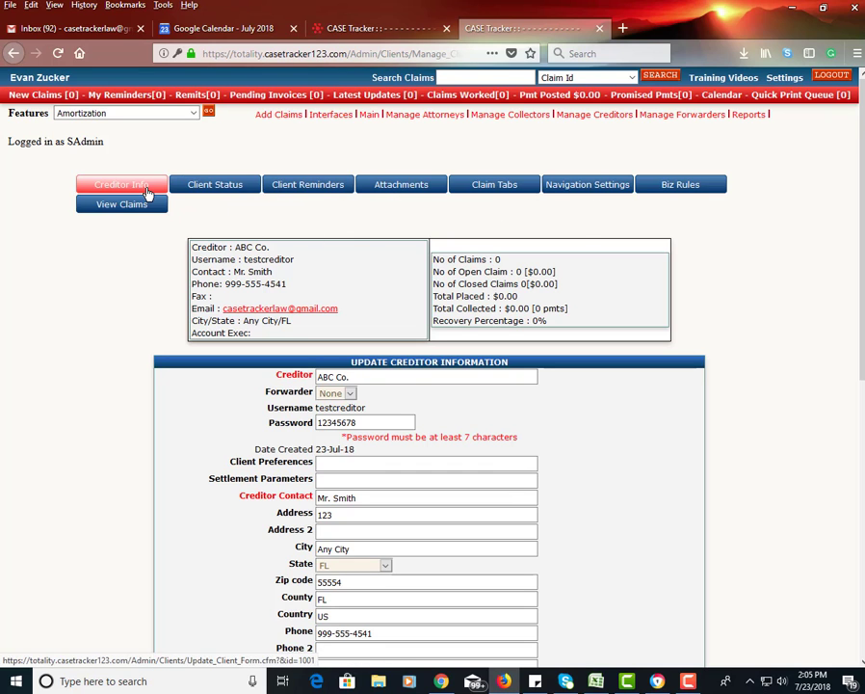
{"action": "scroll", "coordinate": [310, 425], "scroll_direction": "down", "scroll_amount": 3}
{"action": "scroll", "coordinate": [366, 433], "scroll_direction": "up", "scroll_amount": 3}
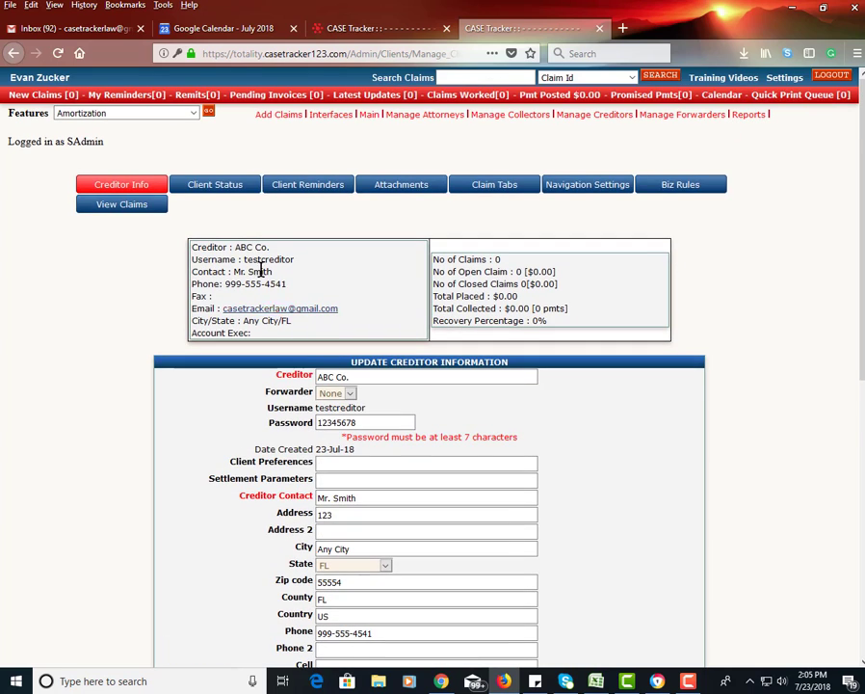
{"action": "left_click", "coordinate": [233, 186]}
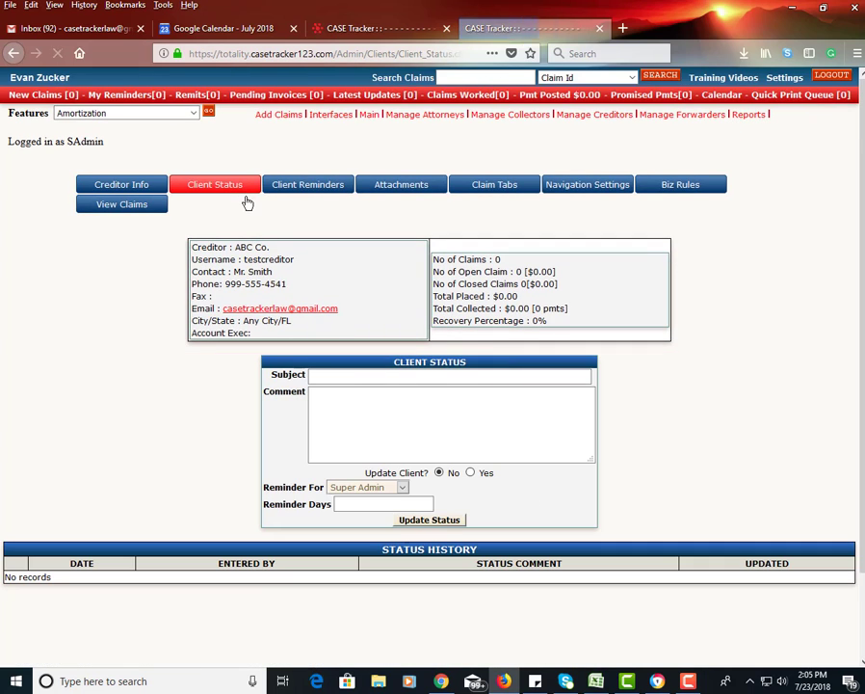
{"action": "left_click", "coordinate": [322, 192]}
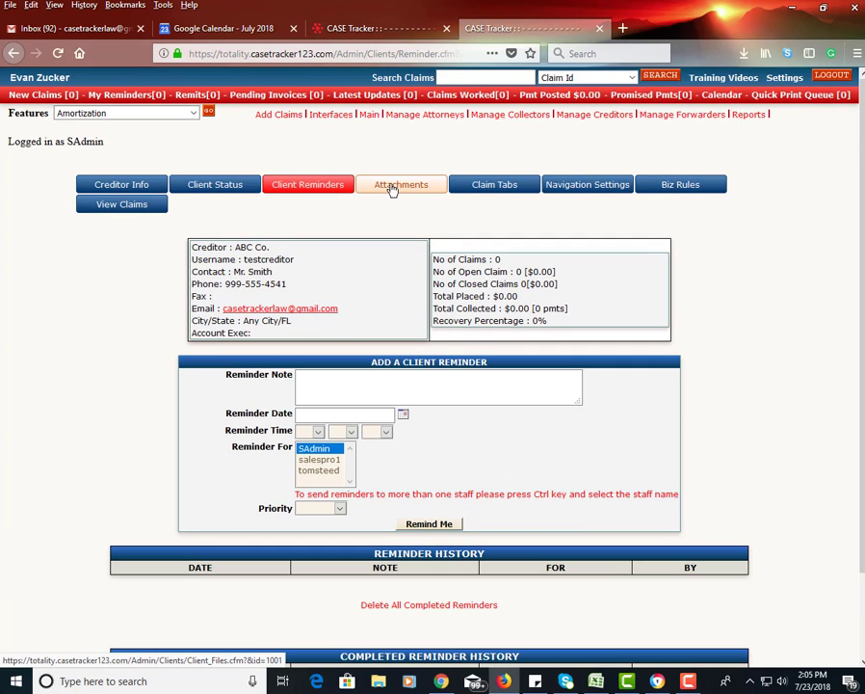
{"action": "left_click", "coordinate": [404, 217]}
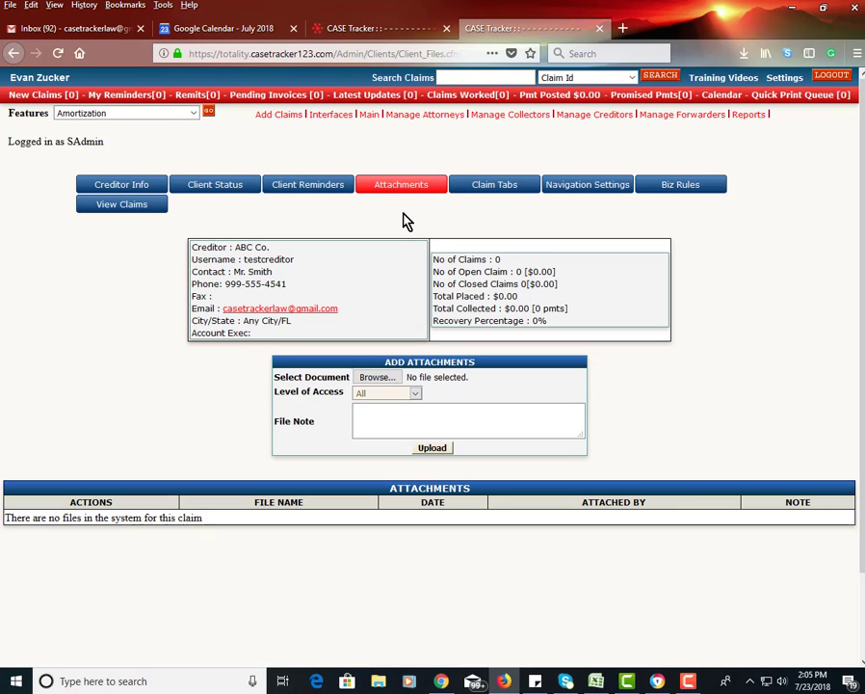
{"action": "left_click", "coordinate": [474, 186]}
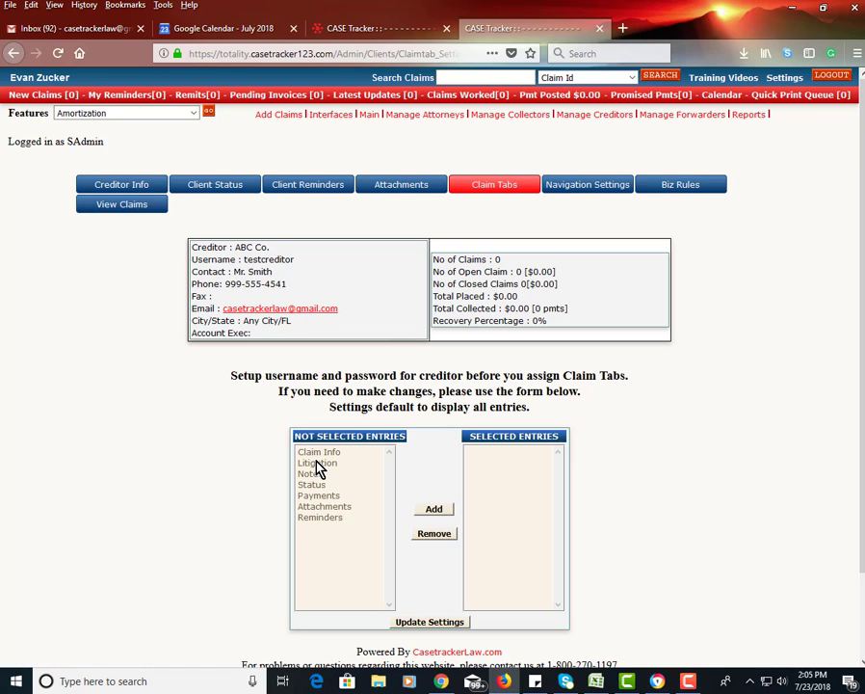
Step: Assign all seven claim tabs to ABC Co. and save the claim tab settings
{"action": "left_click_drag", "start_coordinate": [313, 455], "coordinate": [313, 516]}
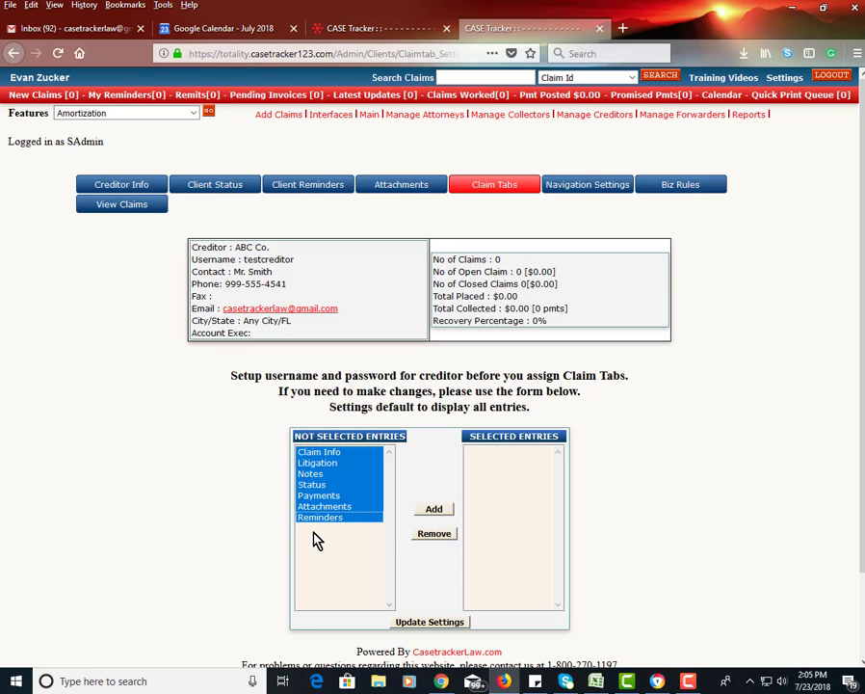
{"action": "left_click", "coordinate": [432, 509]}
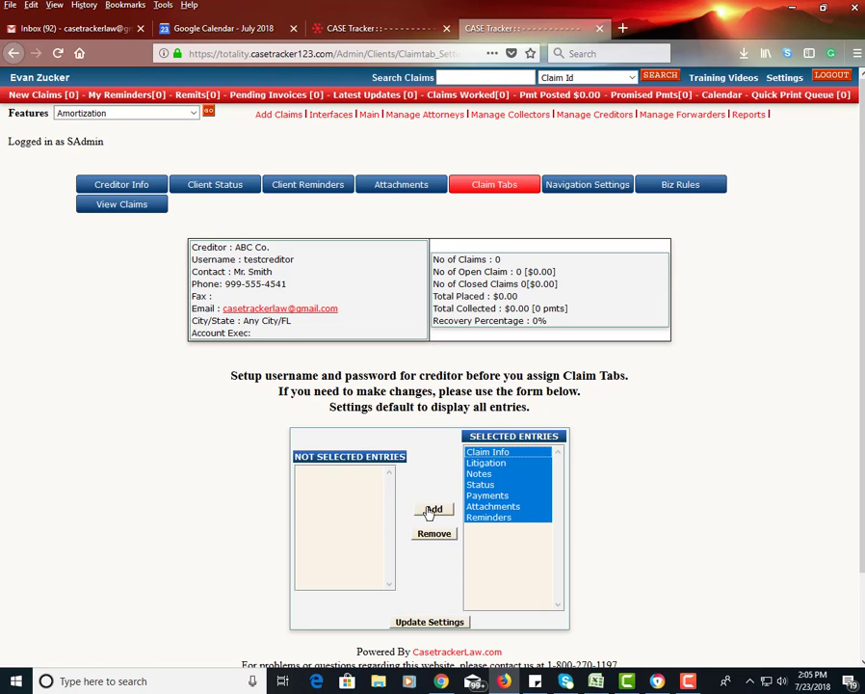
{"action": "left_click", "coordinate": [434, 622]}
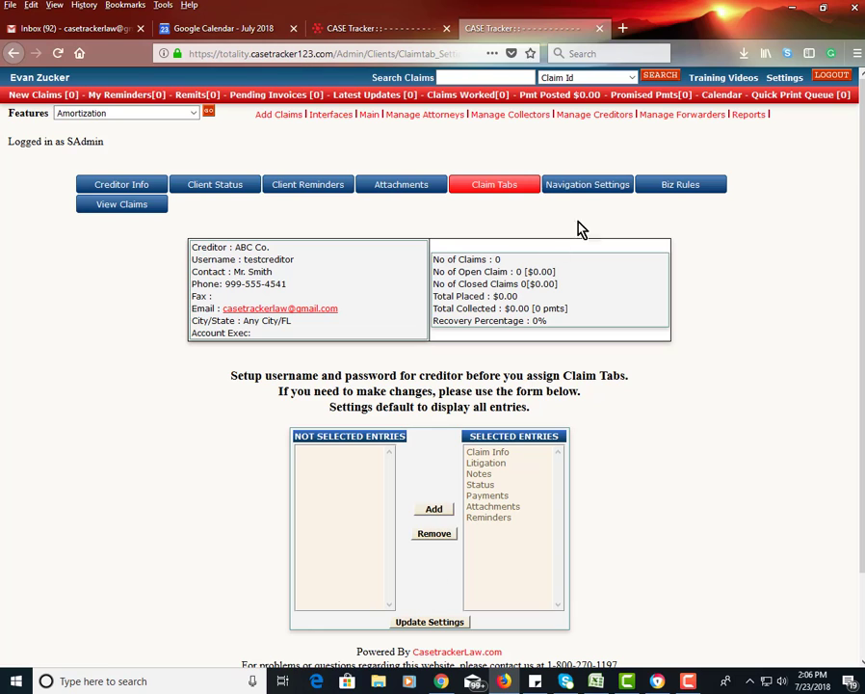
Step: Assign all ten navigation entries, save them, and return to Manage Creditors
{"action": "left_click", "coordinate": [586, 194]}
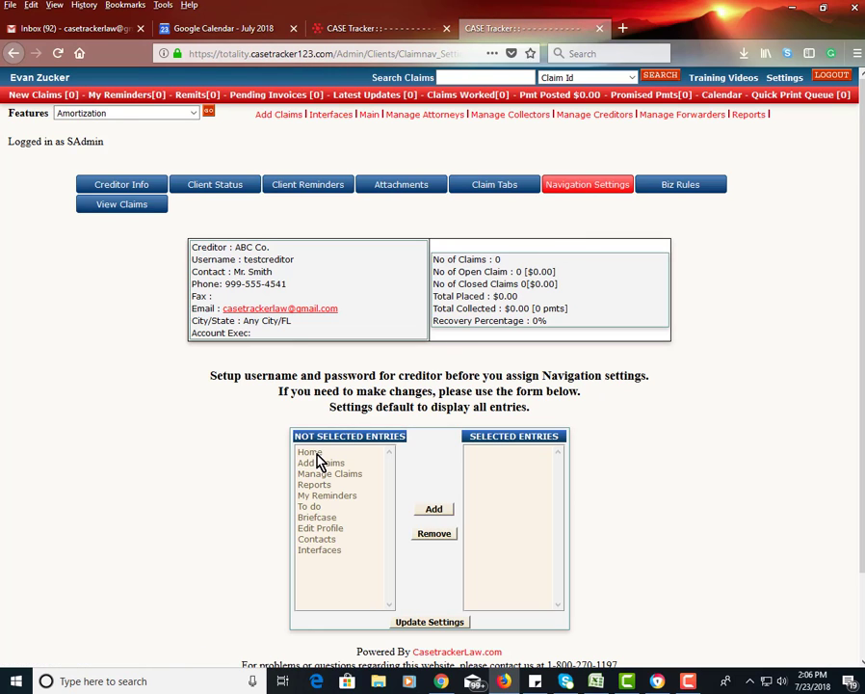
{"action": "left_click_drag", "start_coordinate": [318, 457], "coordinate": [325, 551]}
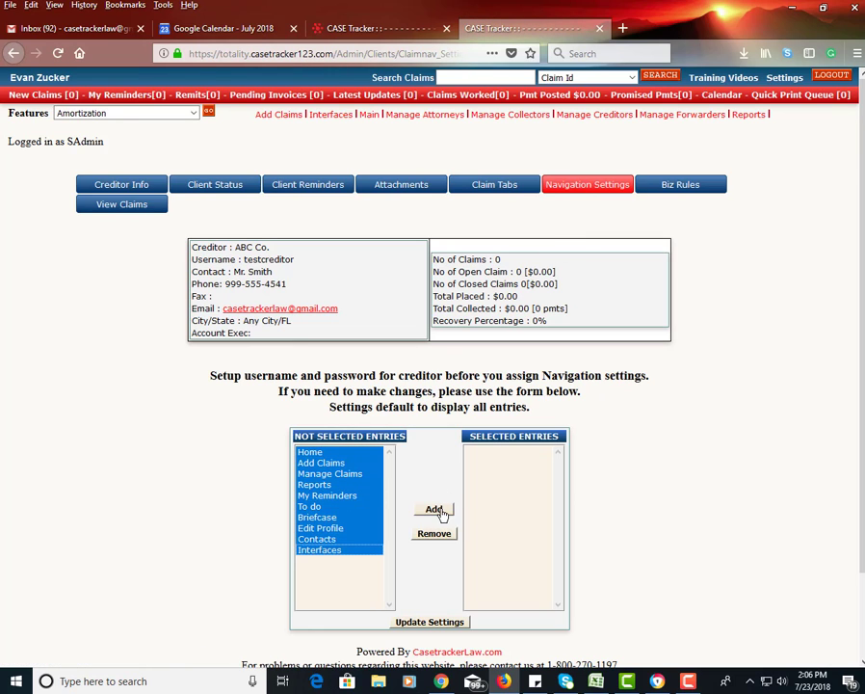
{"action": "left_click", "coordinate": [435, 509]}
{"action": "left_click", "coordinate": [431, 621]}
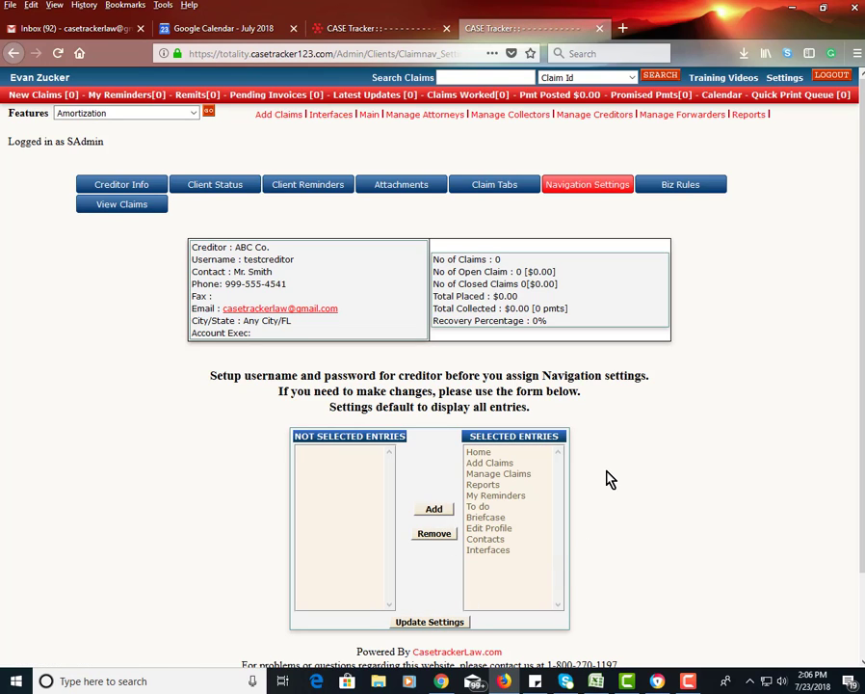
{"action": "left_click", "coordinate": [597, 114]}
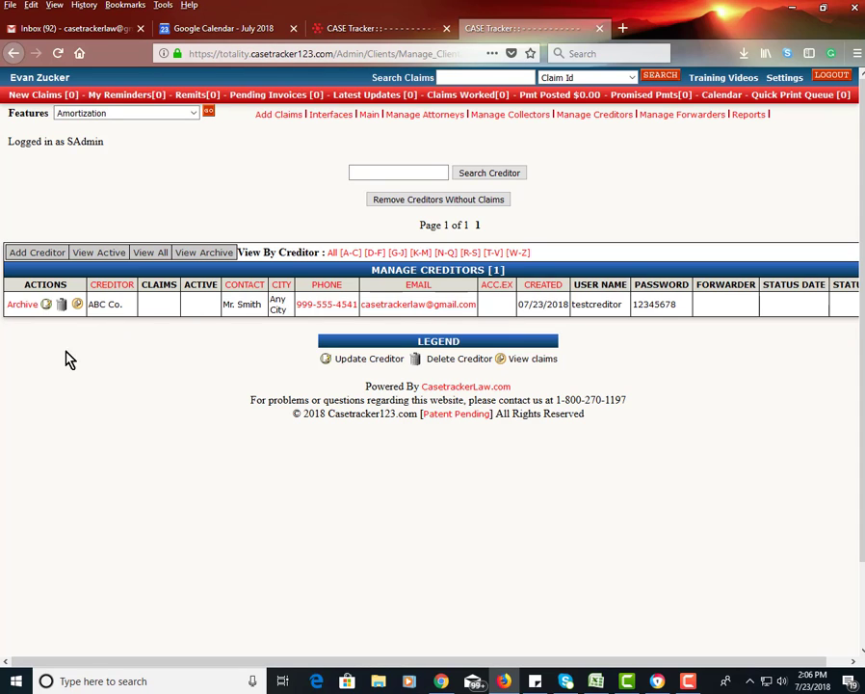
Step: Review ABC Co.'s saved creditor record, then log out of the admin account
{"action": "left_click", "coordinate": [43, 303]}
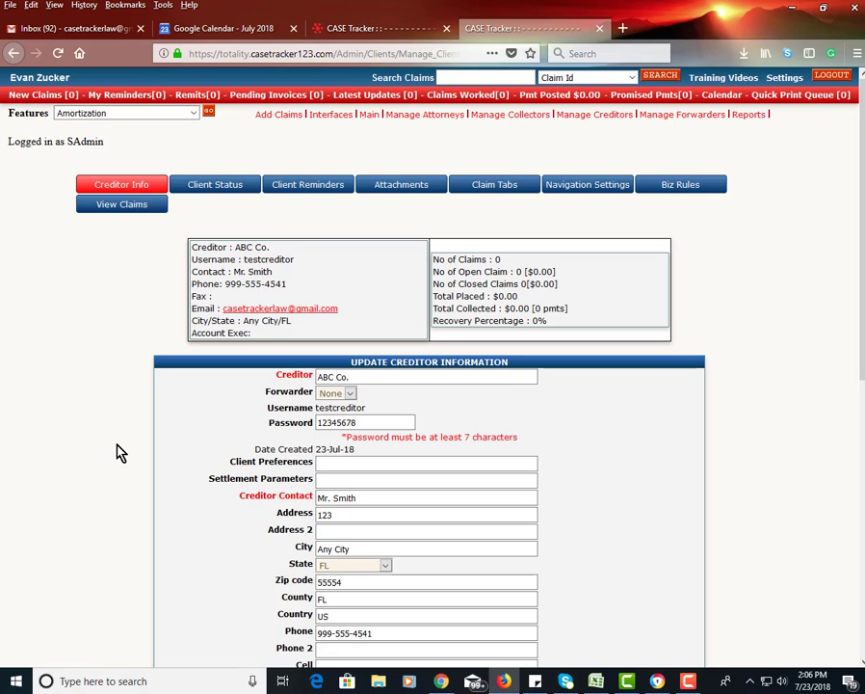
{"action": "scroll", "coordinate": [120, 452], "scroll_direction": "down", "scroll_amount": 2}
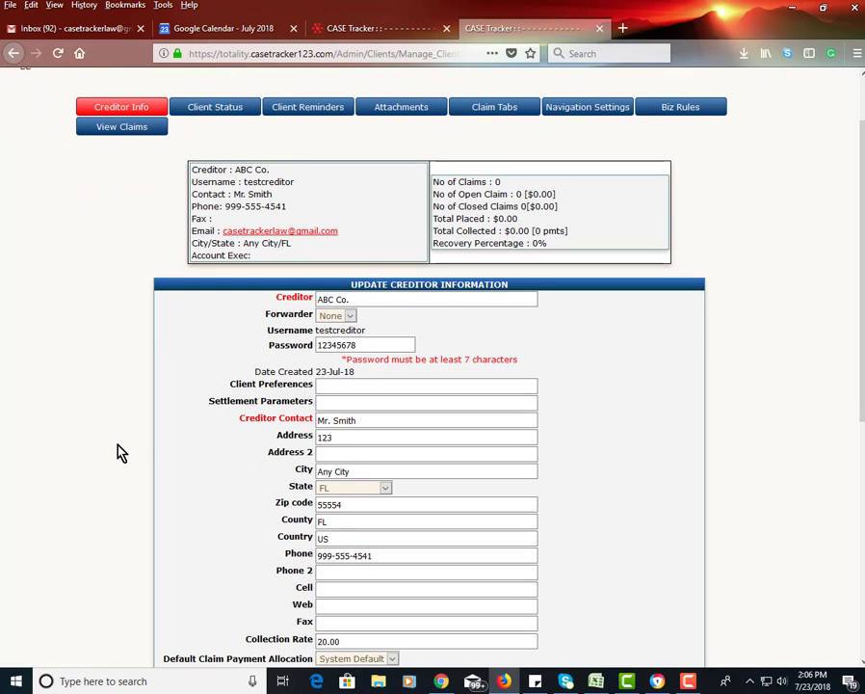
{"action": "scroll", "coordinate": [116, 449], "scroll_direction": "down", "scroll_amount": 1}
{"action": "scroll", "coordinate": [111, 410], "scroll_direction": "up", "scroll_amount": 3}
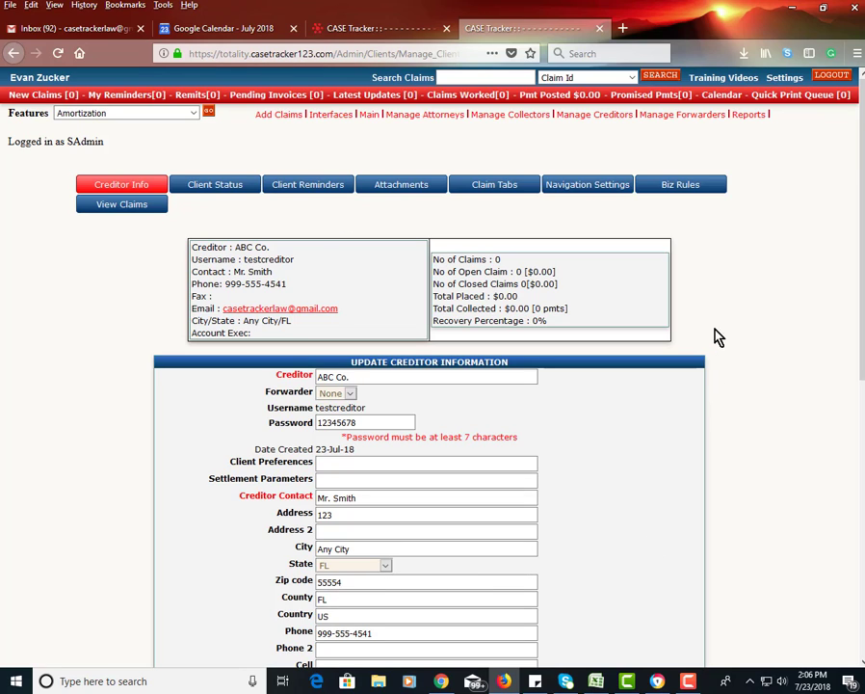
{"action": "left_click", "coordinate": [825, 77]}
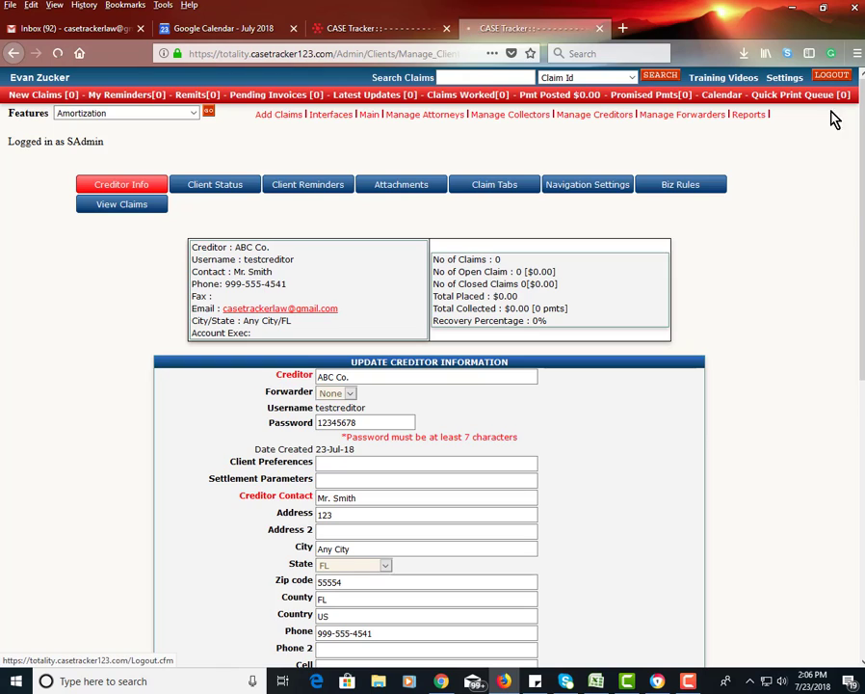
Step: Log in to the creditor portal with the creditor's user ID and password, declining Firefox's offer to save the login
{"action": "left_click", "coordinate": [753, 217]}
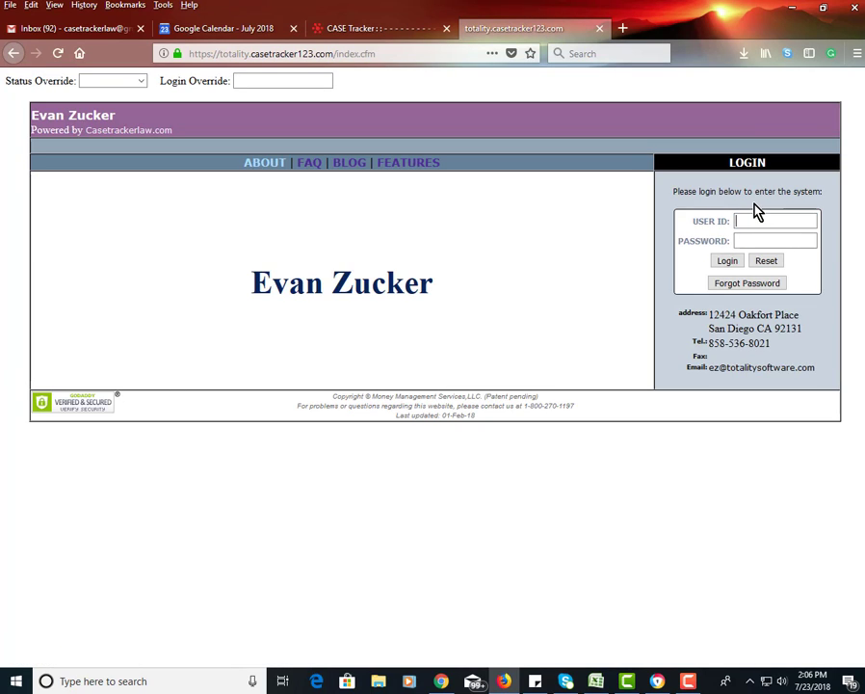
{"action": "type", "text": "test"}
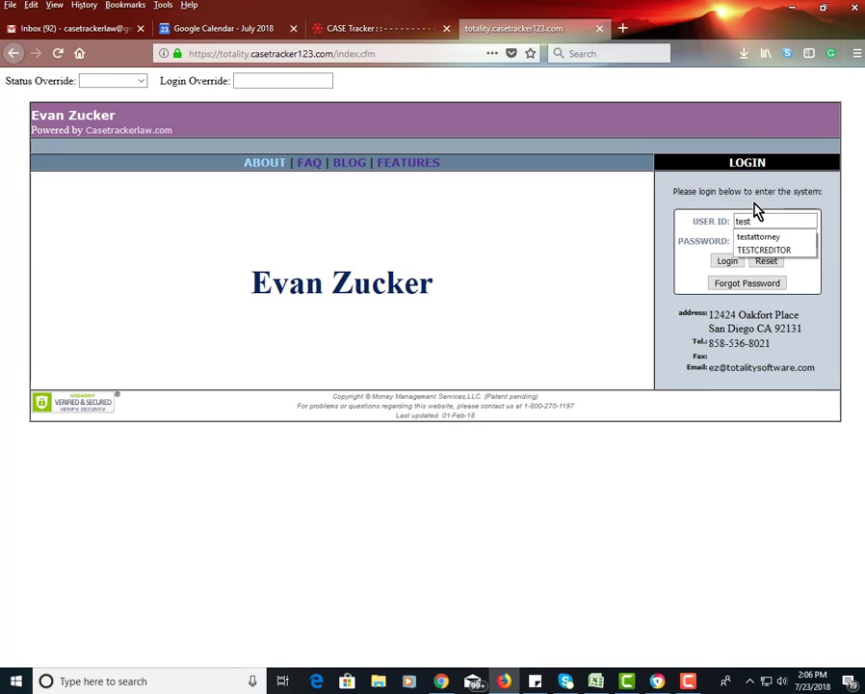
{"action": "type", "text": "creditor"}
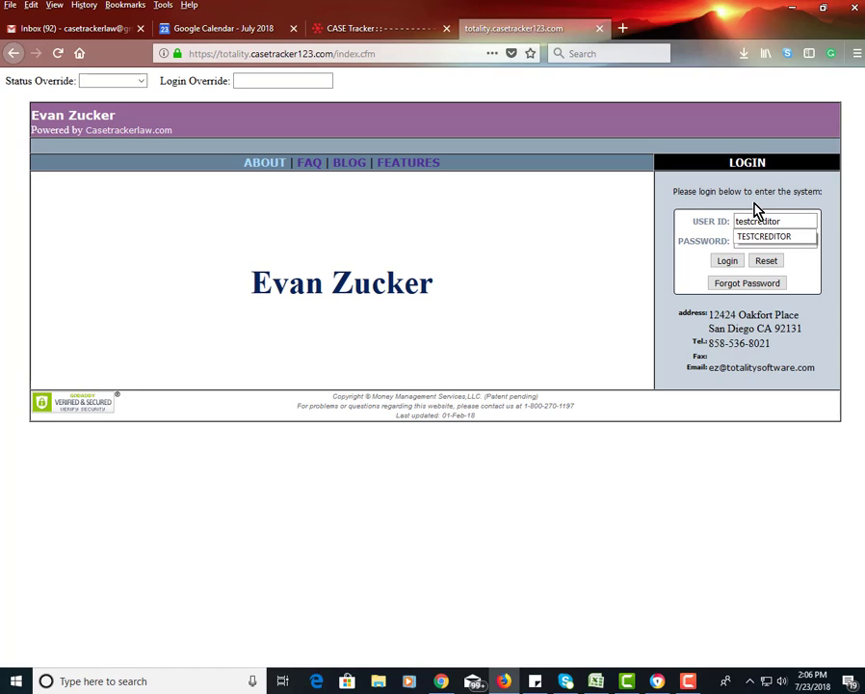
{"action": "left_click", "coordinate": [737, 239]}
{"action": "type", "text": "***"}
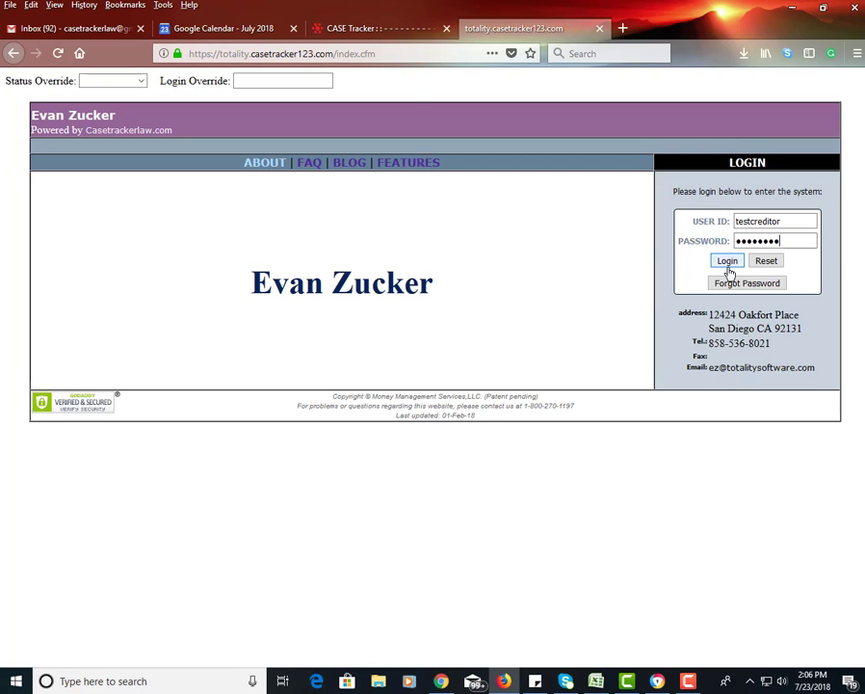
{"action": "left_click", "coordinate": [726, 261]}
{"action": "left_click", "coordinate": [483, 301]}
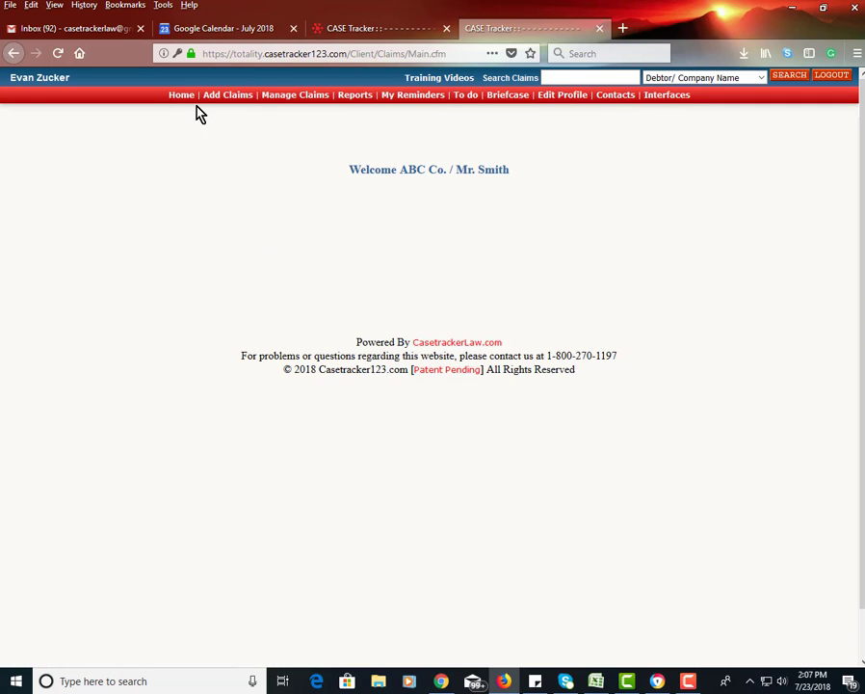
Step: Look over the Add Claims form and the Manage Claims list
{"action": "left_click", "coordinate": [233, 96]}
{"action": "scroll", "coordinate": [369, 445], "scroll_direction": "down", "scroll_amount": 5}
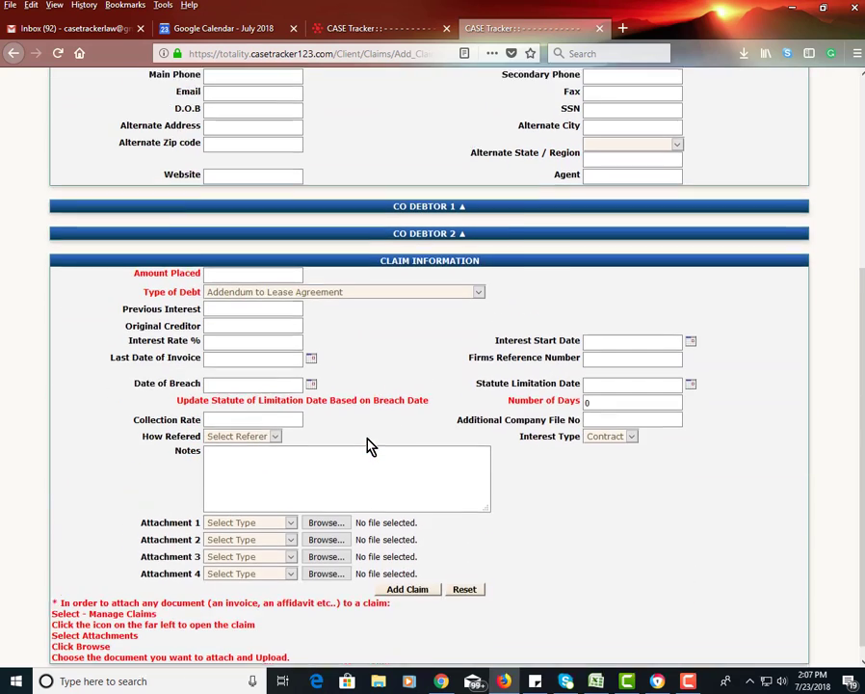
{"action": "scroll", "coordinate": [369, 445], "scroll_direction": "up", "scroll_amount": 6}
{"action": "left_click", "coordinate": [296, 96]}
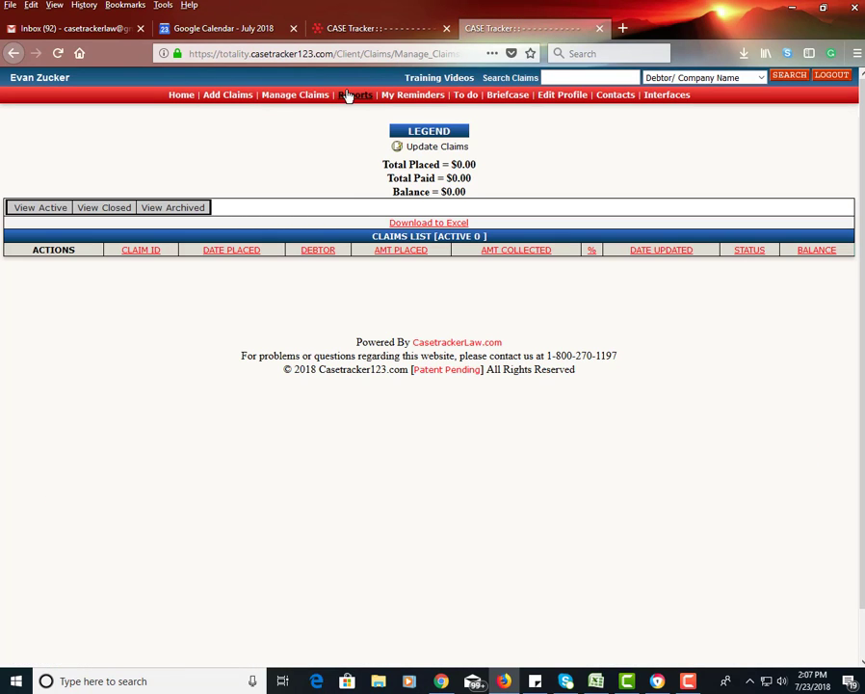
Step: Browse Reports, Edit Profile, Interfaces and the Claim Import Interface, then log out
{"action": "left_click", "coordinate": [348, 95]}
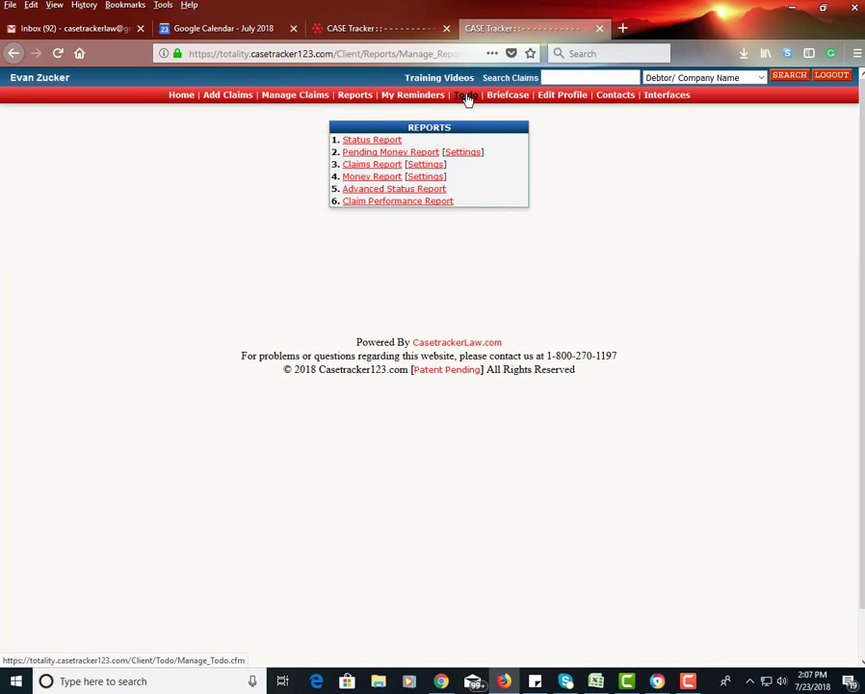
{"action": "left_click", "coordinate": [572, 96]}
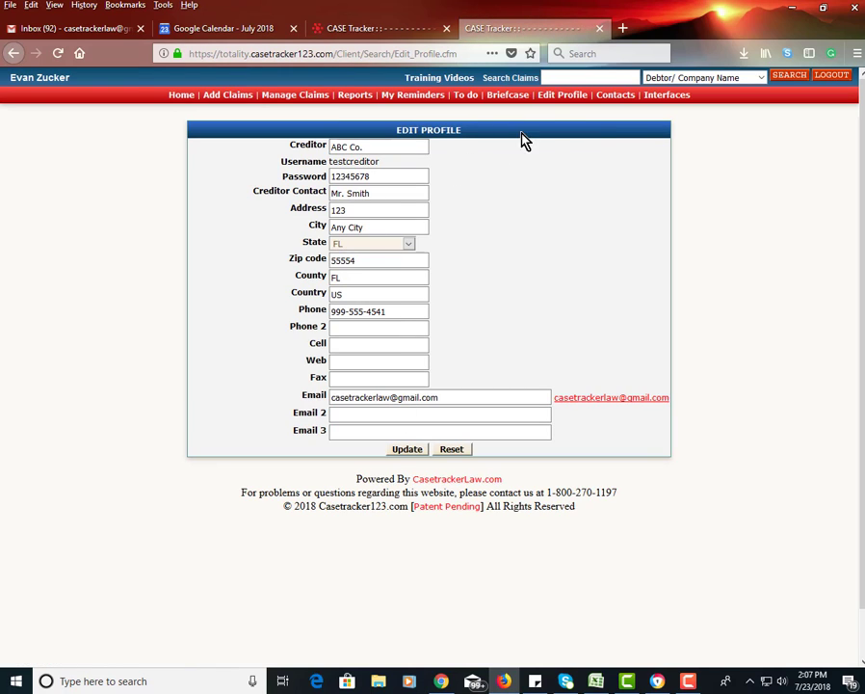
{"action": "left_click", "coordinate": [662, 97]}
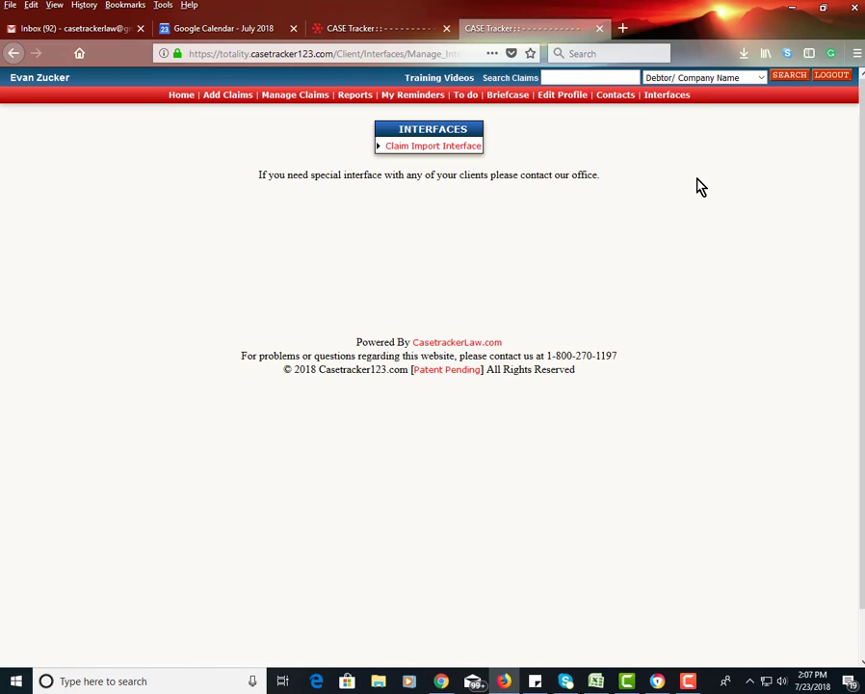
{"action": "left_click", "coordinate": [455, 148]}
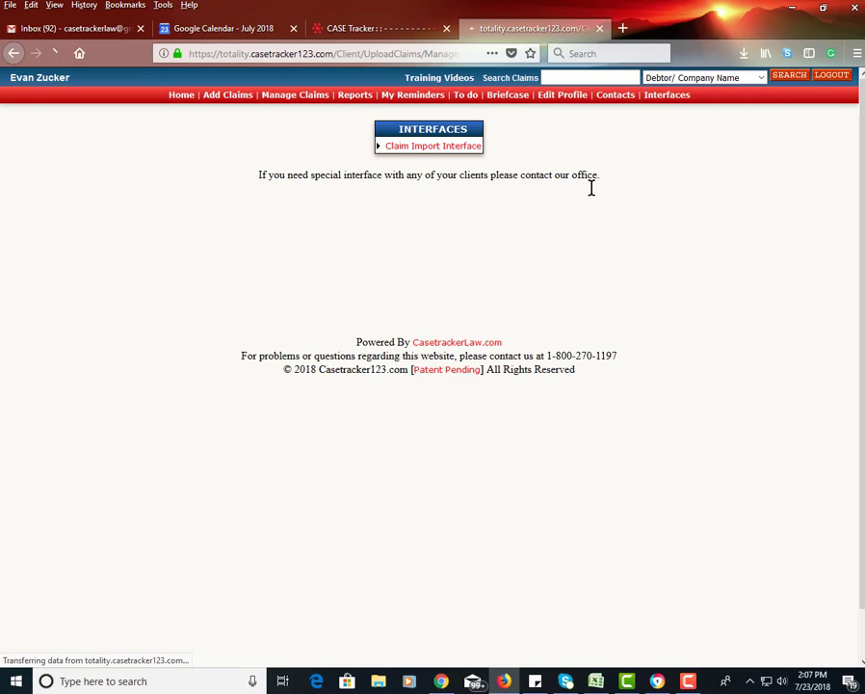
{"action": "left_click", "coordinate": [831, 75]}
Step: Log in as super administrator with the autocompleted user ID and password, then go to Manage Creditors
{"action": "left_click", "coordinate": [744, 220]}
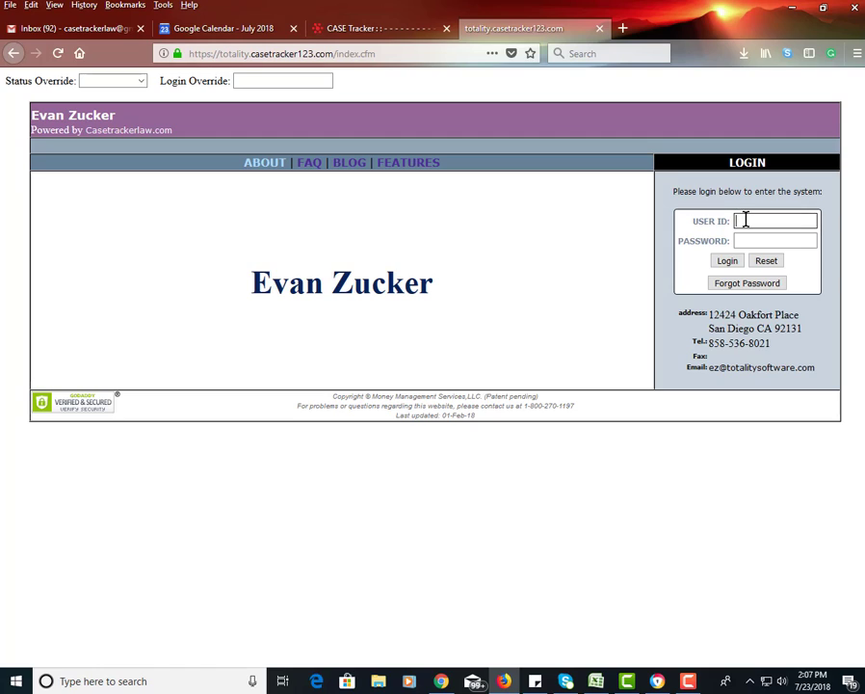
{"action": "type", "text": "sa"}
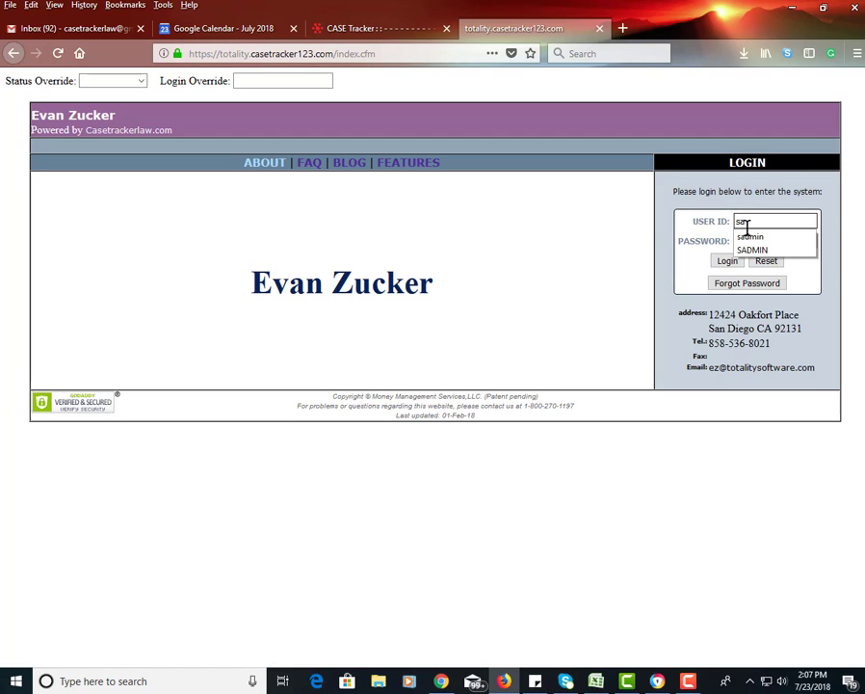
{"action": "left_click", "coordinate": [750, 236]}
{"action": "left_click", "coordinate": [751, 240]}
{"action": "type", "text": "•••"}
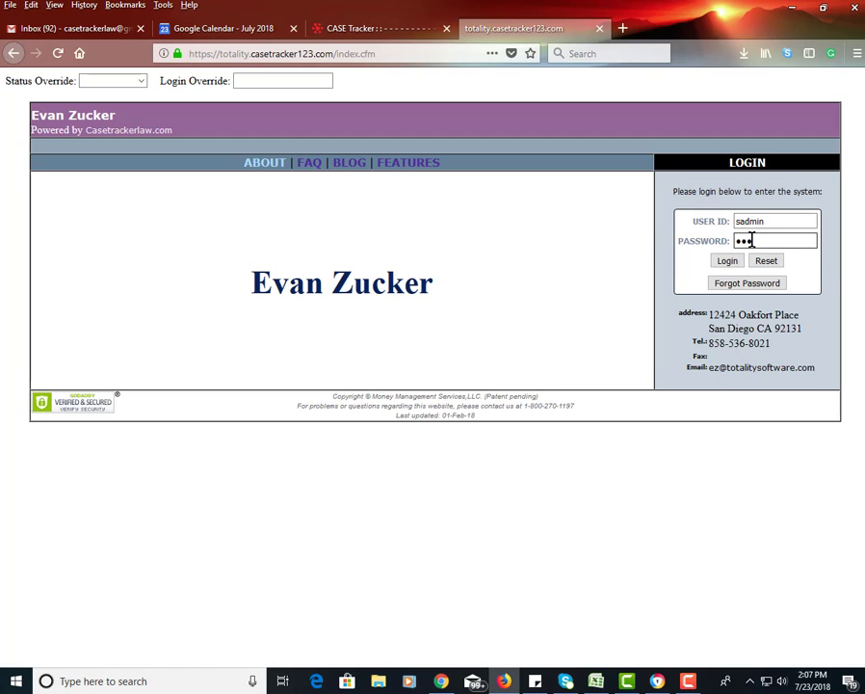
{"action": "type", "text": "••••"}
{"action": "left_click", "coordinate": [729, 260]}
{"action": "left_click", "coordinate": [619, 116]}
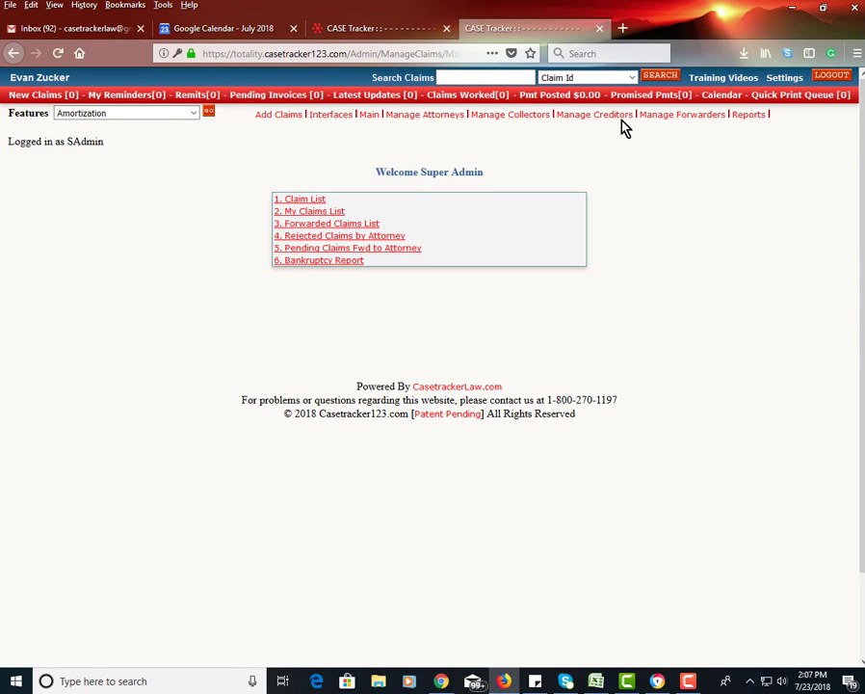